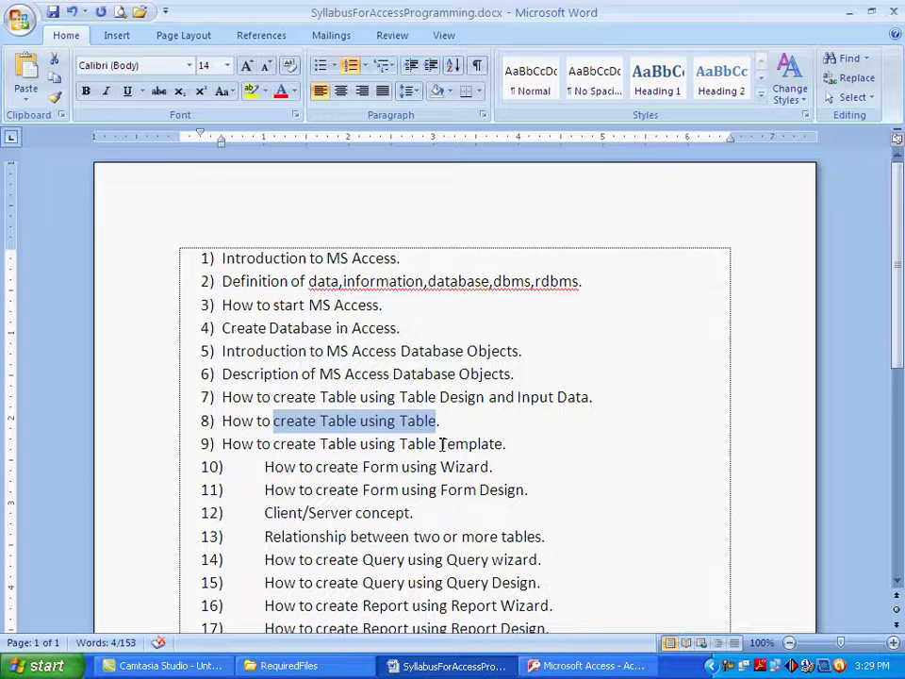
- Switch to Microsoft Access and create a new blank table in the AcmeitSoft database
click(551, 665)
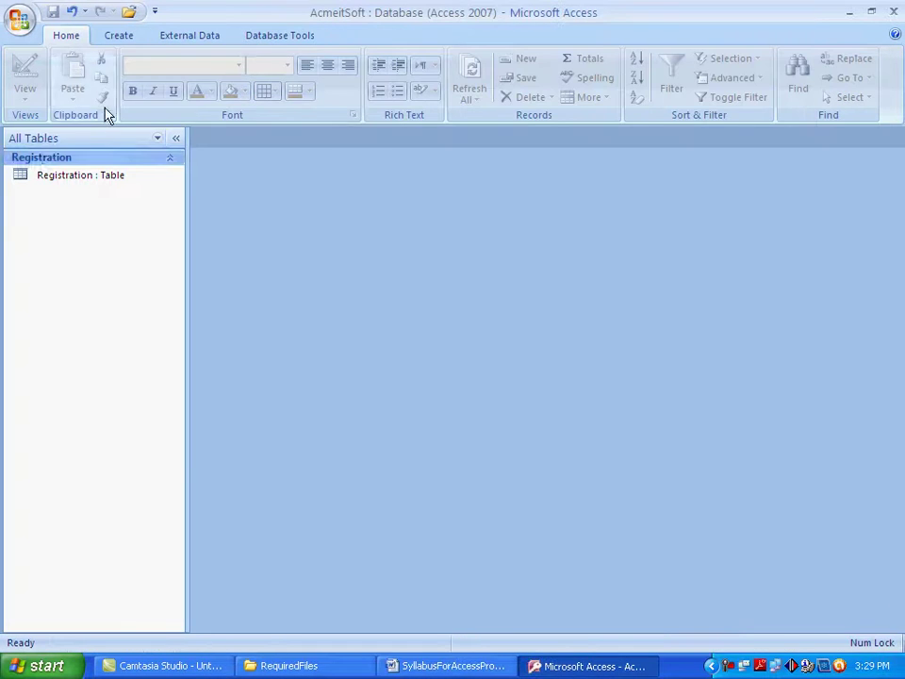
click(115, 38)
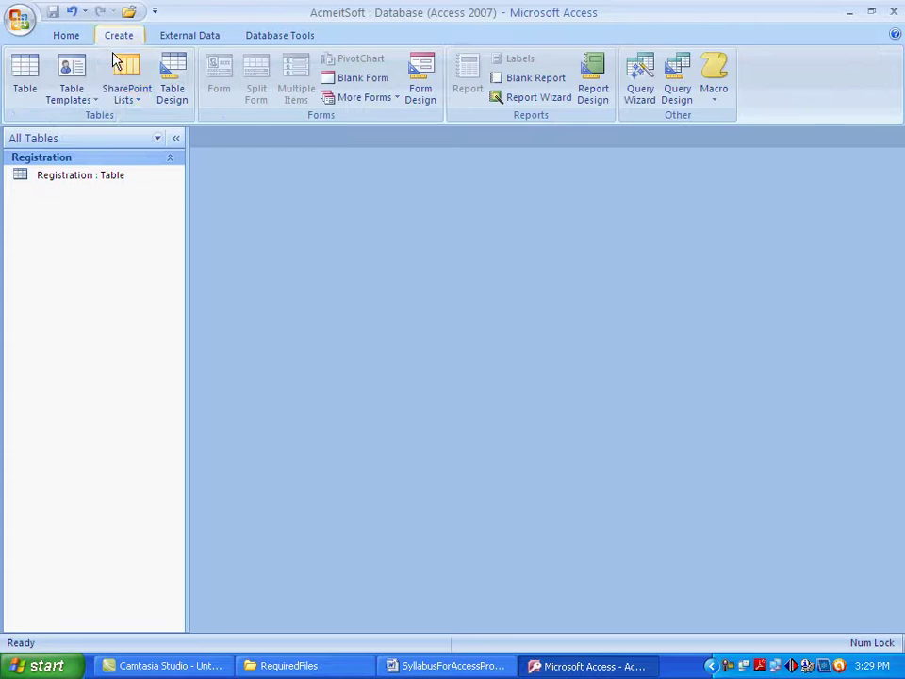
click(24, 82)
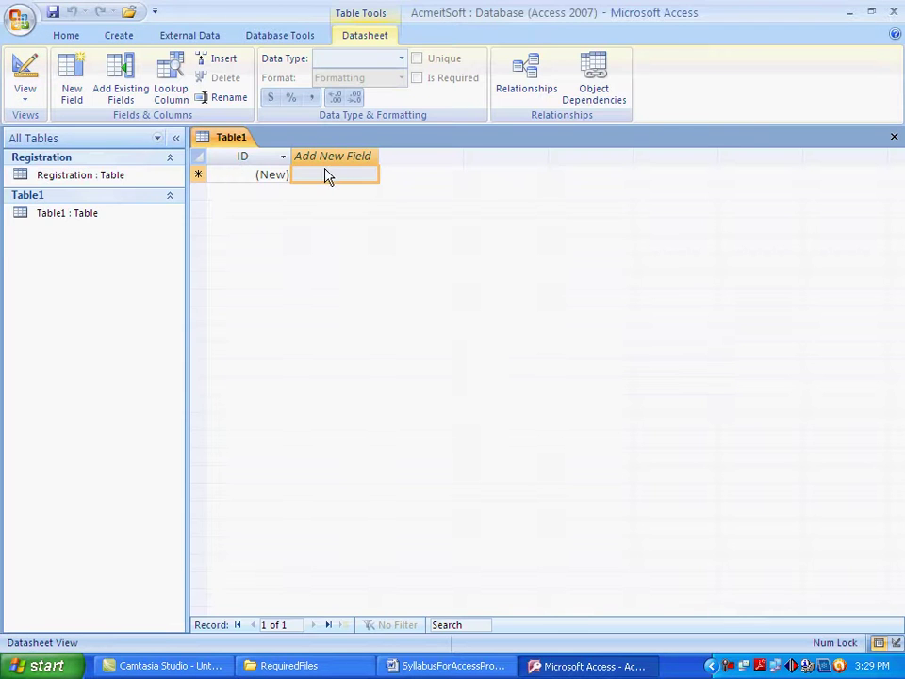
- Bring the new table into Design view, saving it under the name City
click(54, 218)
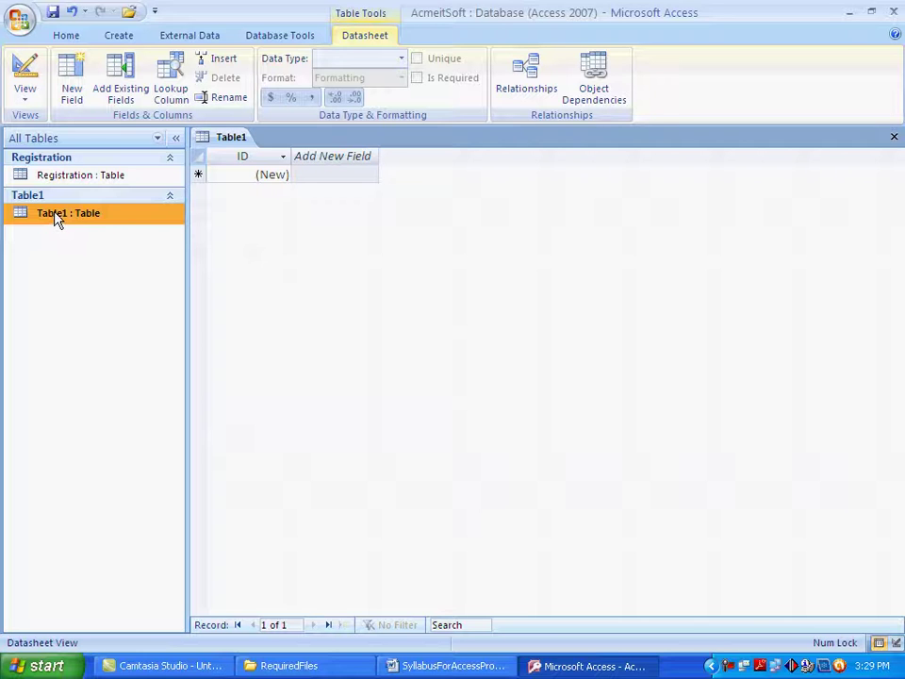
right_click(55, 217)
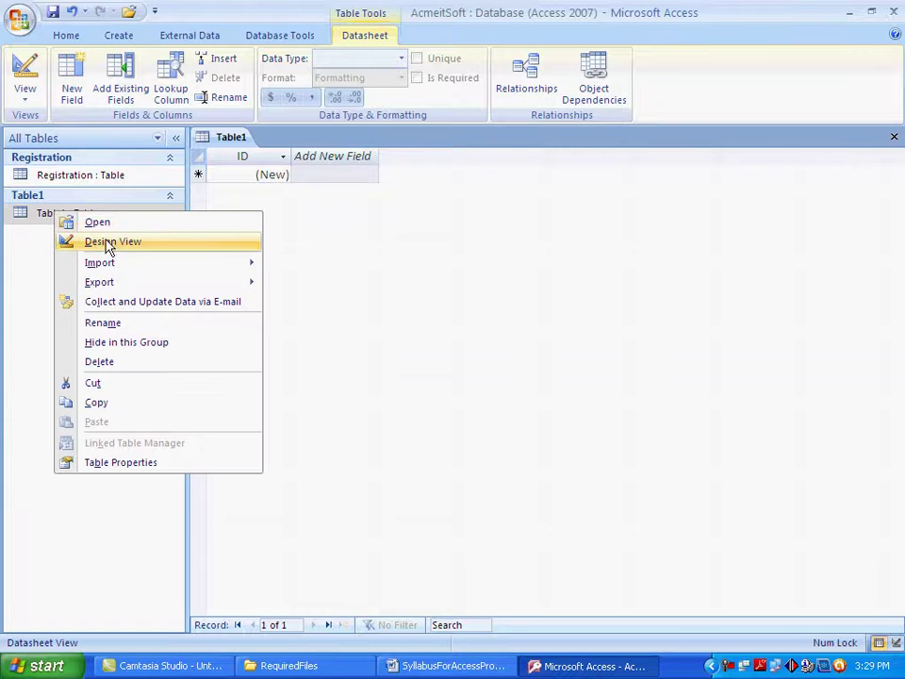
click(109, 241)
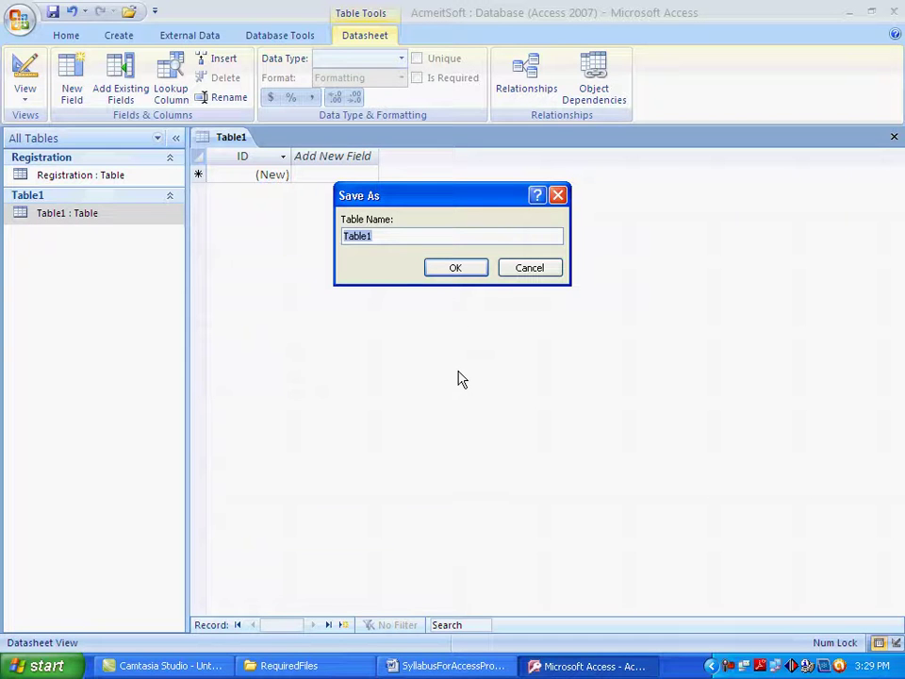
text(City)
click(457, 267)
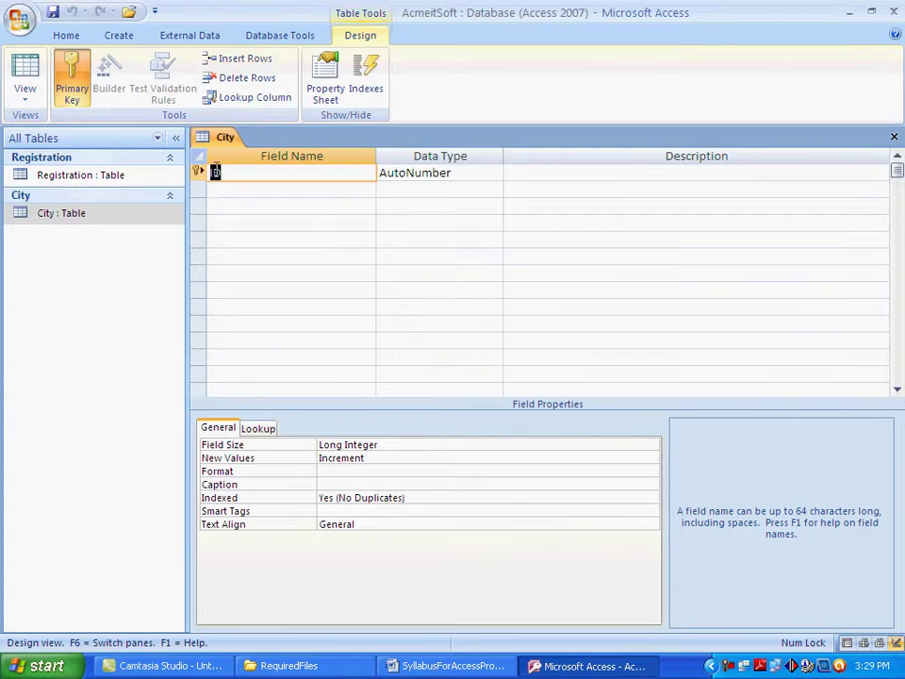
- Delete the default ID field from the City table and confirm the deletion
click(196, 173)
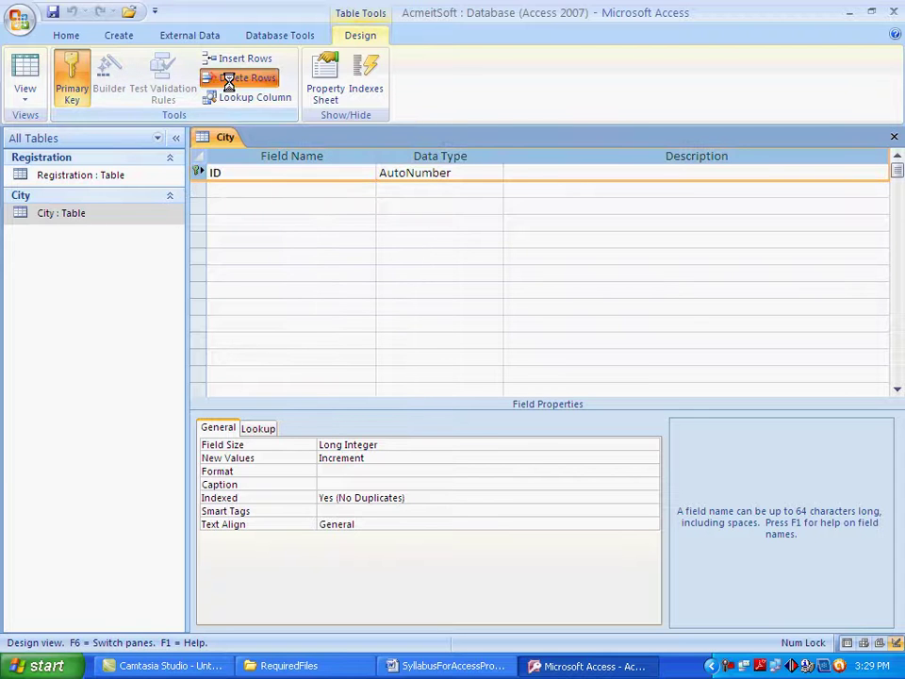
click(231, 78)
click(420, 386)
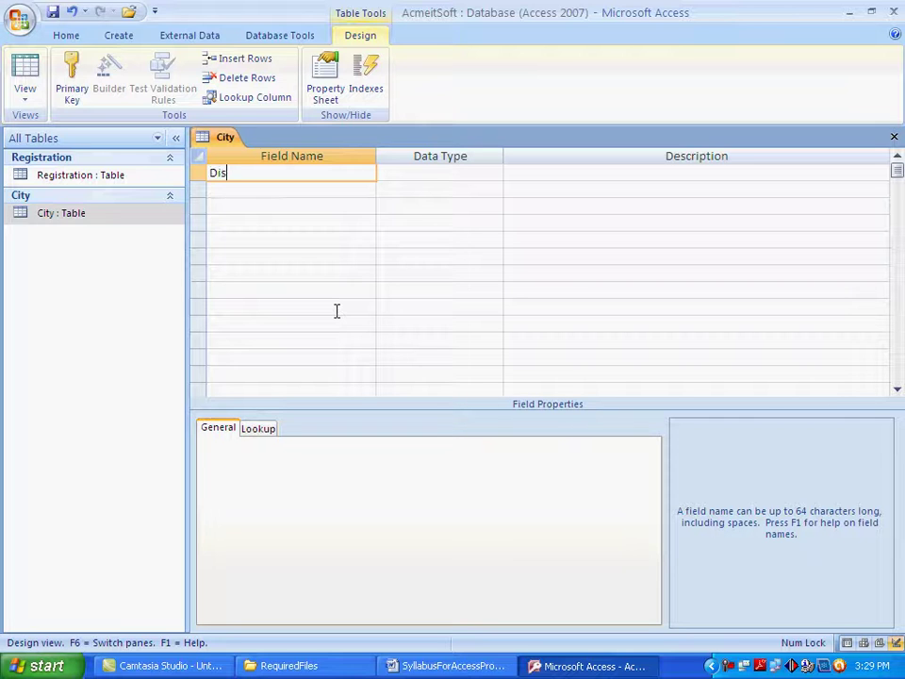
- Add a DistrictName field with the Text data type to the City table, save the design and close it
text(rictName)
click(432, 172)
click(493, 173)
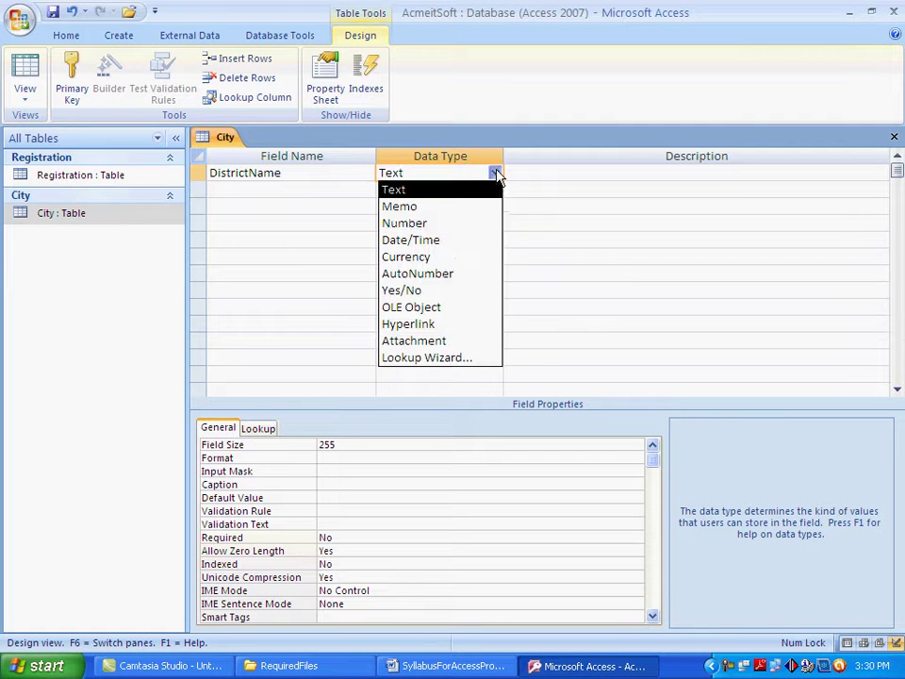
click(444, 190)
click(53, 11)
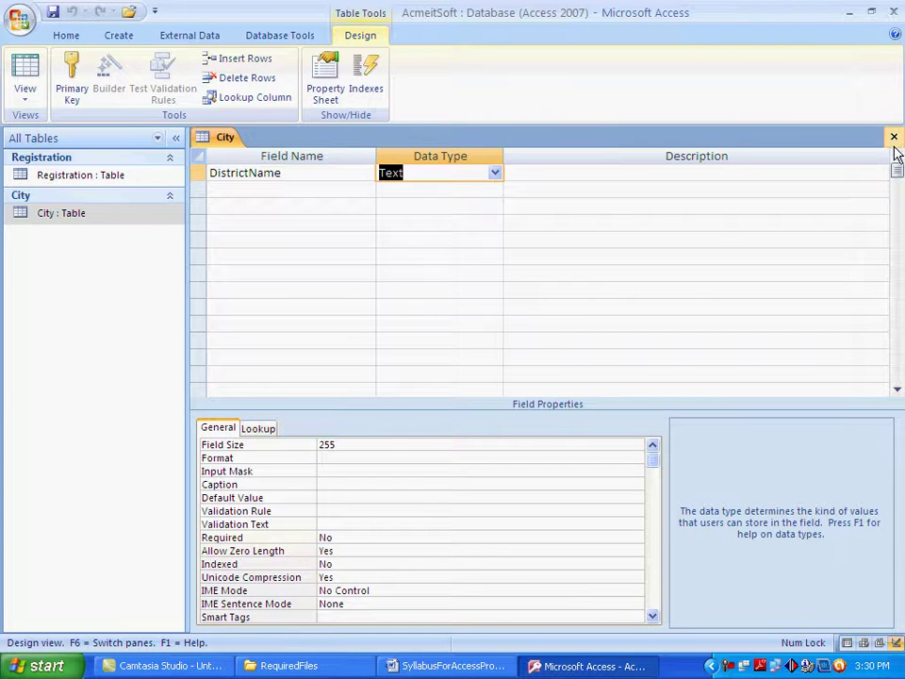
click(893, 136)
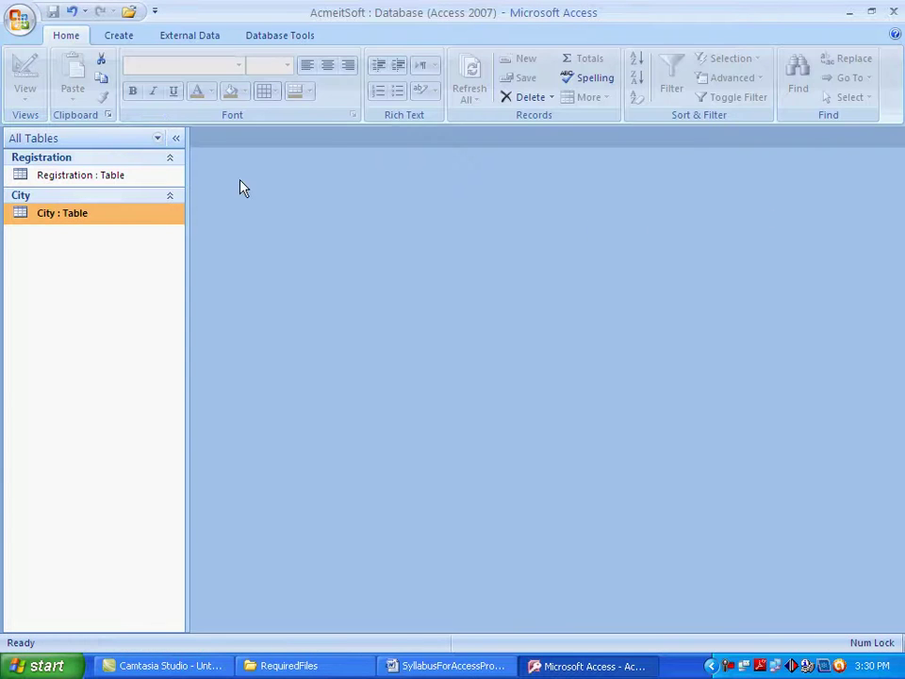
- Review the City table in both Datasheet view and Design view, closing it when finished
right_click(72, 219)
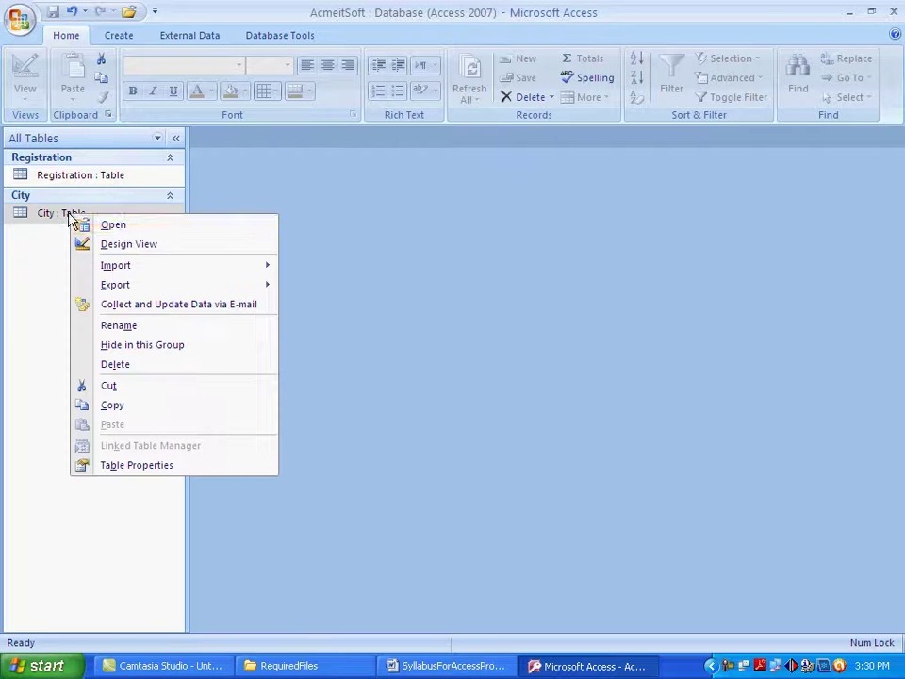
click(117, 229)
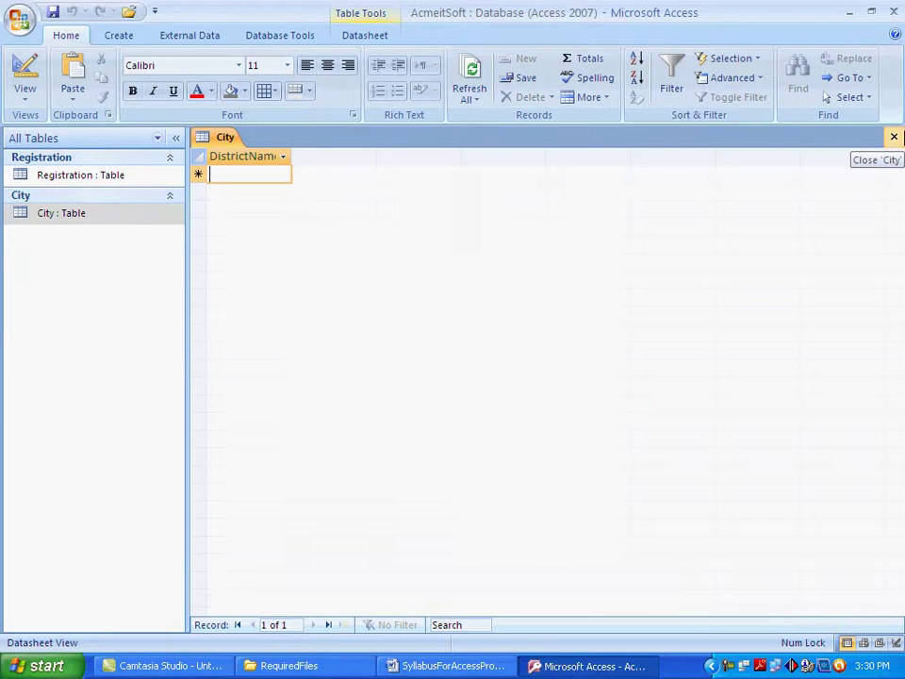
click(893, 137)
right_click(57, 218)
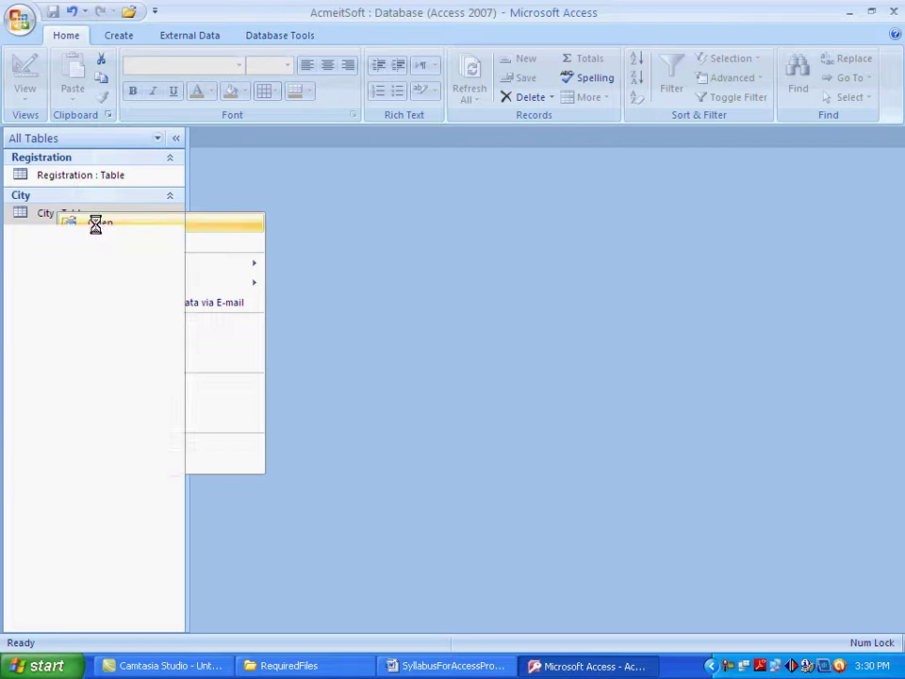
click(98, 226)
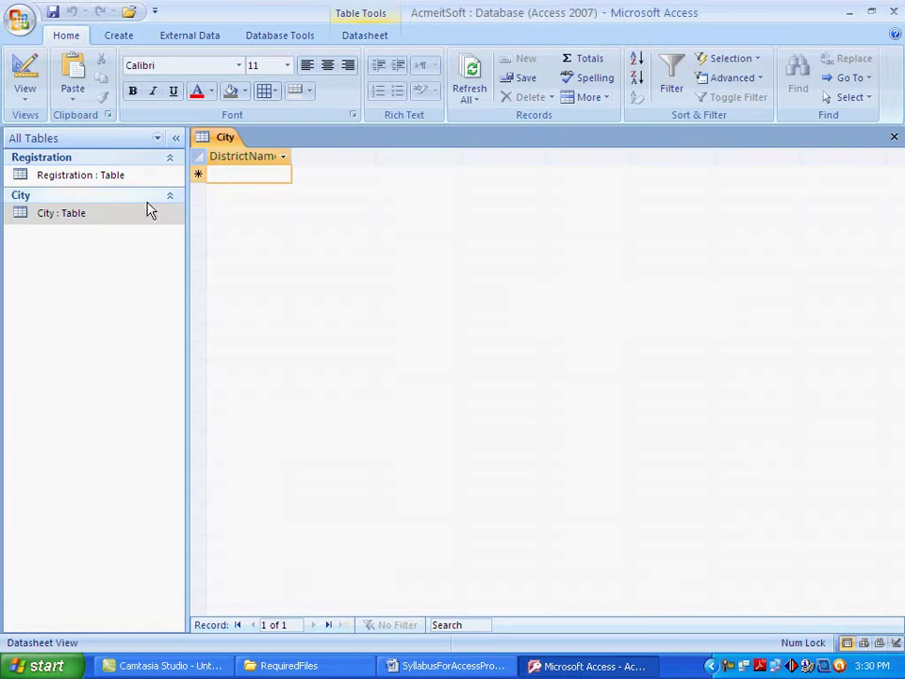
click(59, 223)
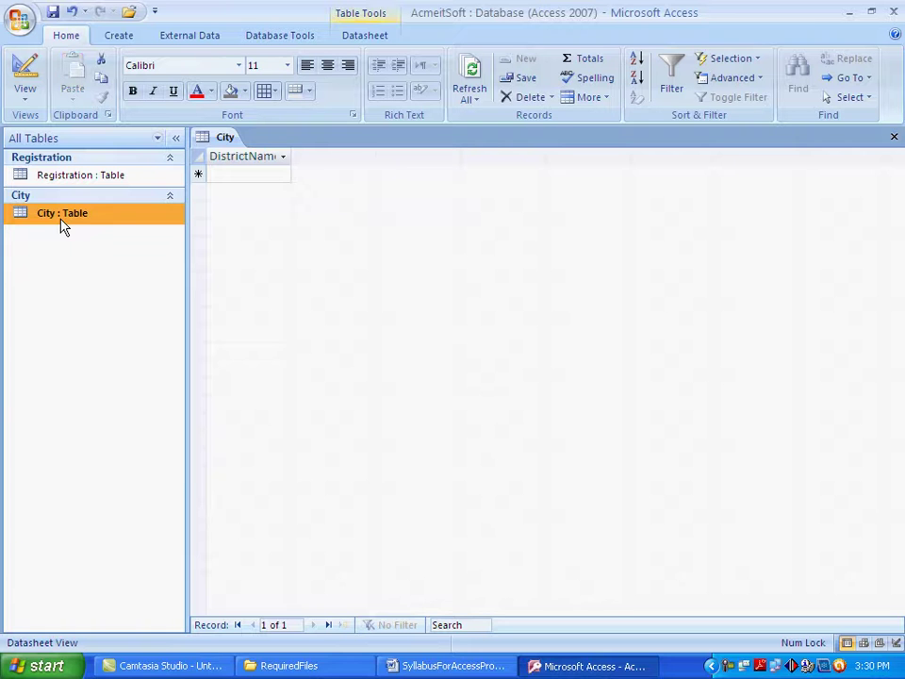
right_click(61, 226)
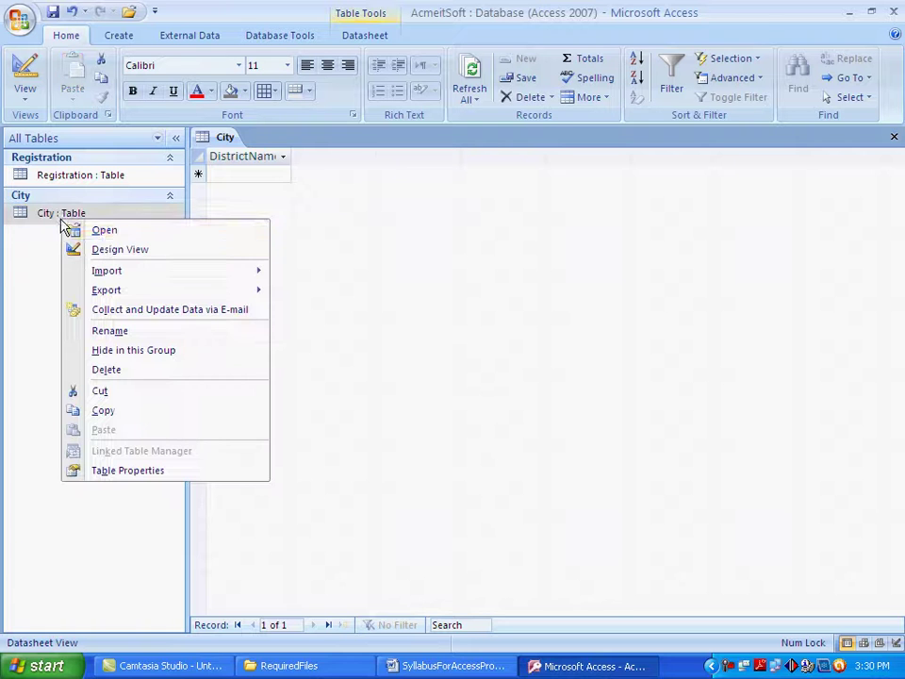
click(120, 250)
click(314, 187)
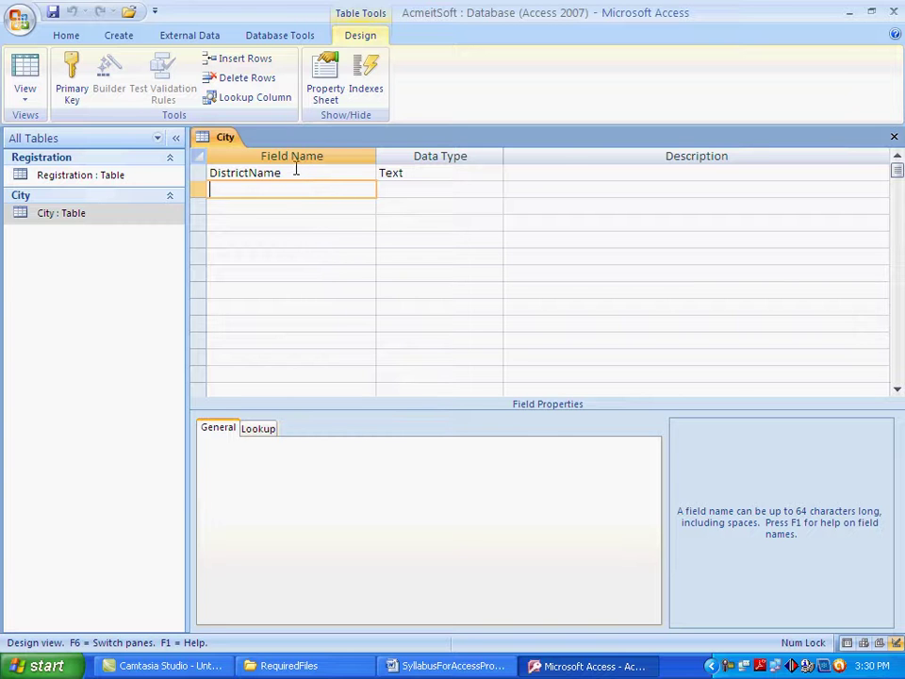
click(893, 137)
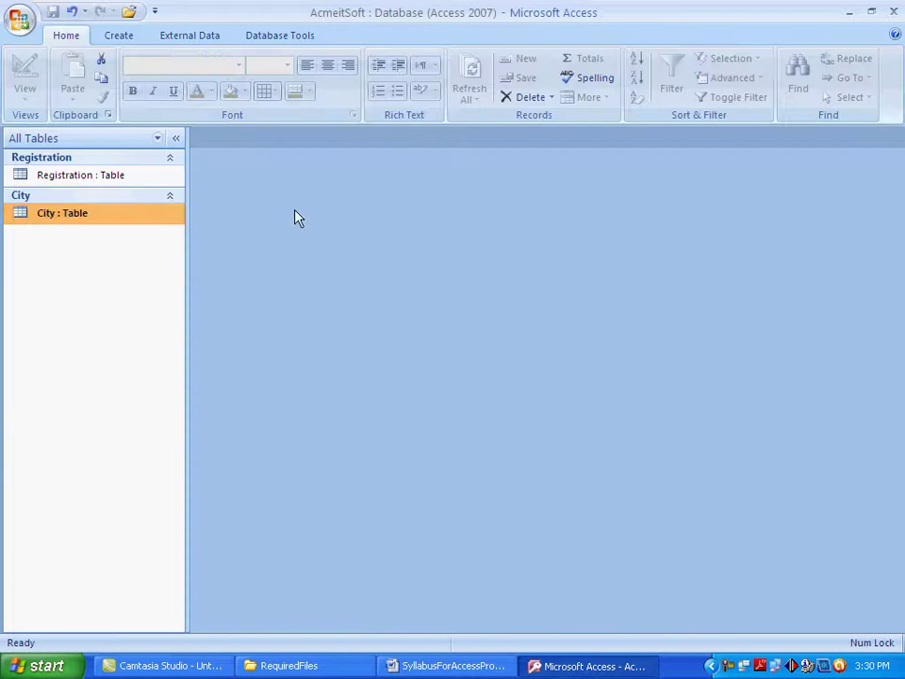
- Open the City table in Datasheet view and enter Dhaka as the first DistrictName record
double_click(111, 215)
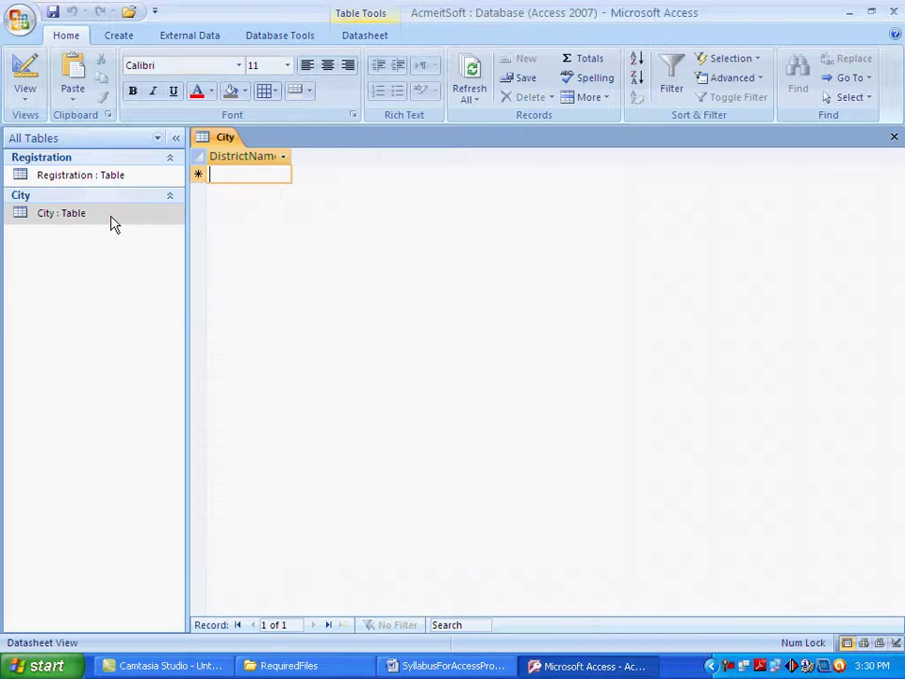
text(Dhaka)
key(Caps_Lock)
click(258, 189)
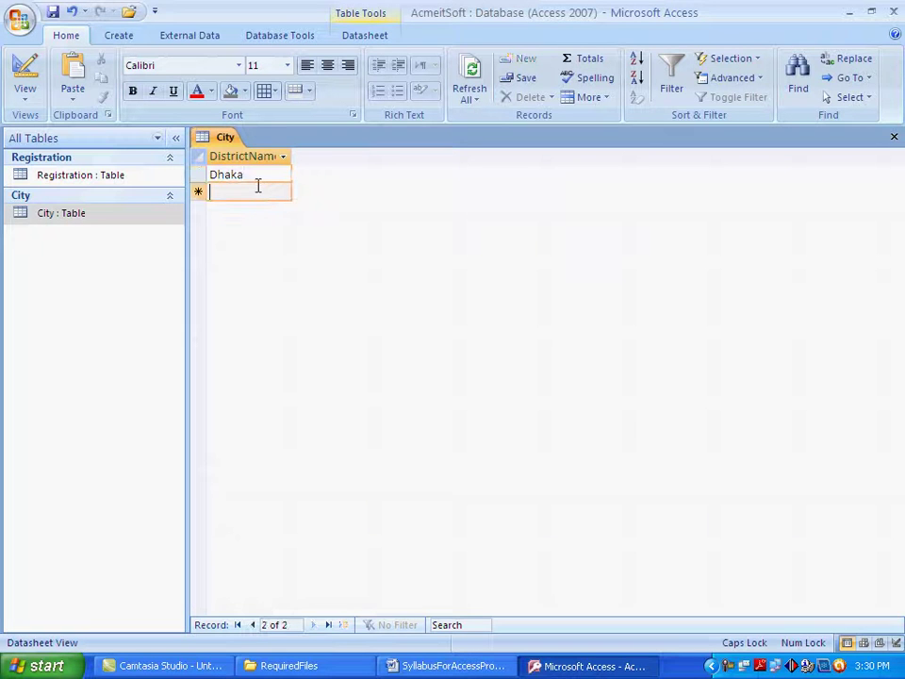
text(mYMENSIN)
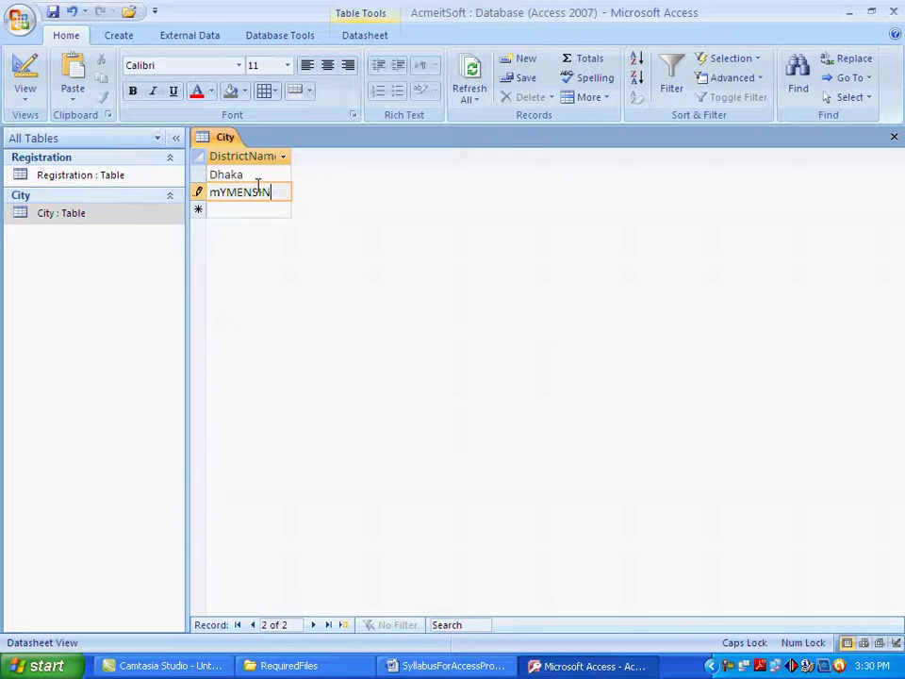
key(BackSpace)
key(BackSpace)
key(BackSpace)
key(BackSpace)
key(BackSpace)
key(BackSpace)
key(BackSpace)
key(BackSpace)
- Add Mymensingh, Gazipur and Sylhet as the following DistrictName records, saving and closing the City table
key(Caps_Lock)
text(Mymensingh)
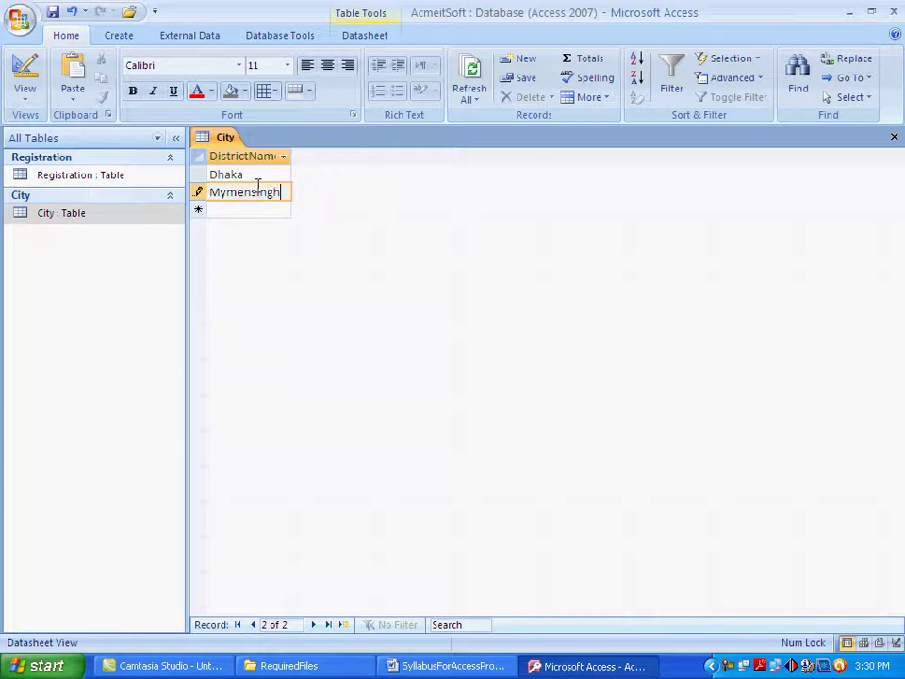
click(235, 206)
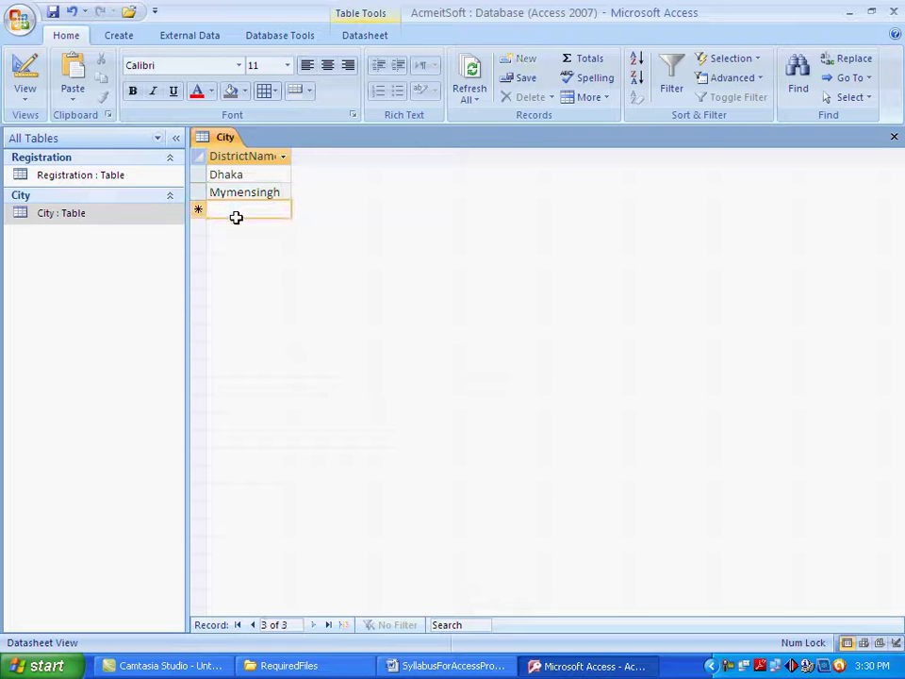
text(G)
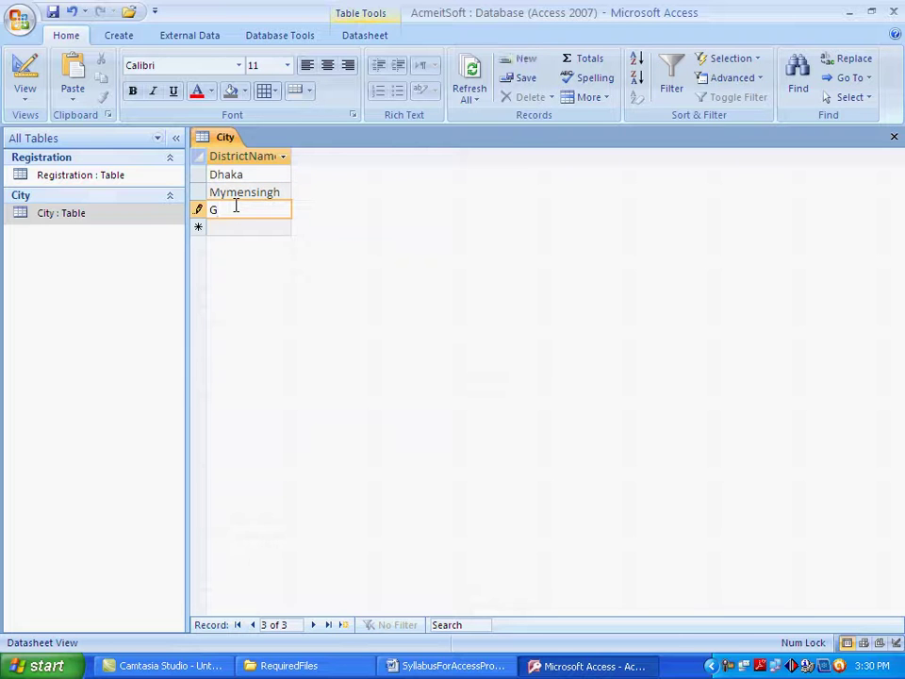
text(azipur)
click(230, 226)
text(Sylhet)
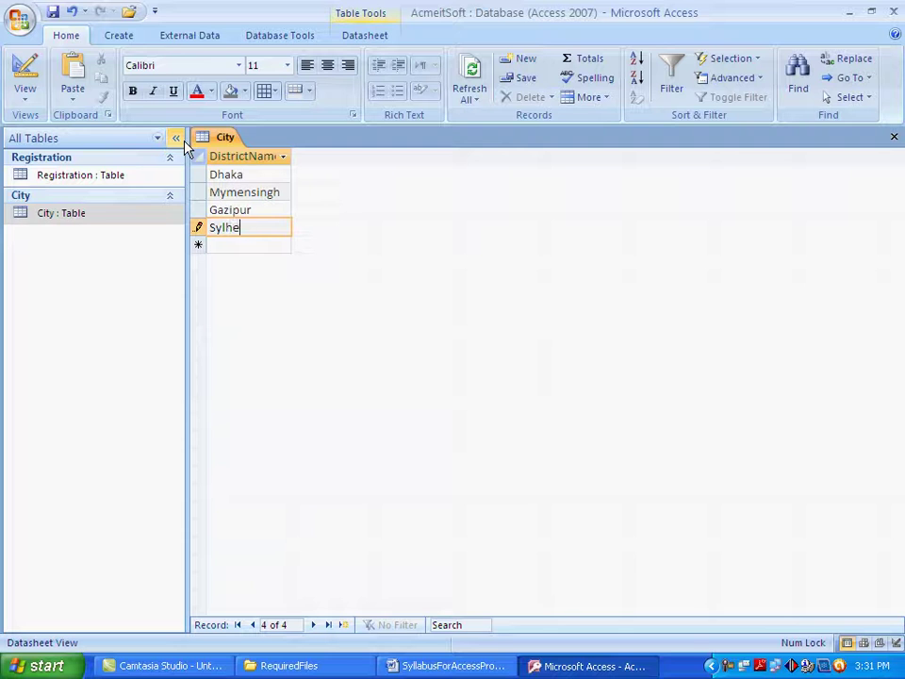
click(52, 11)
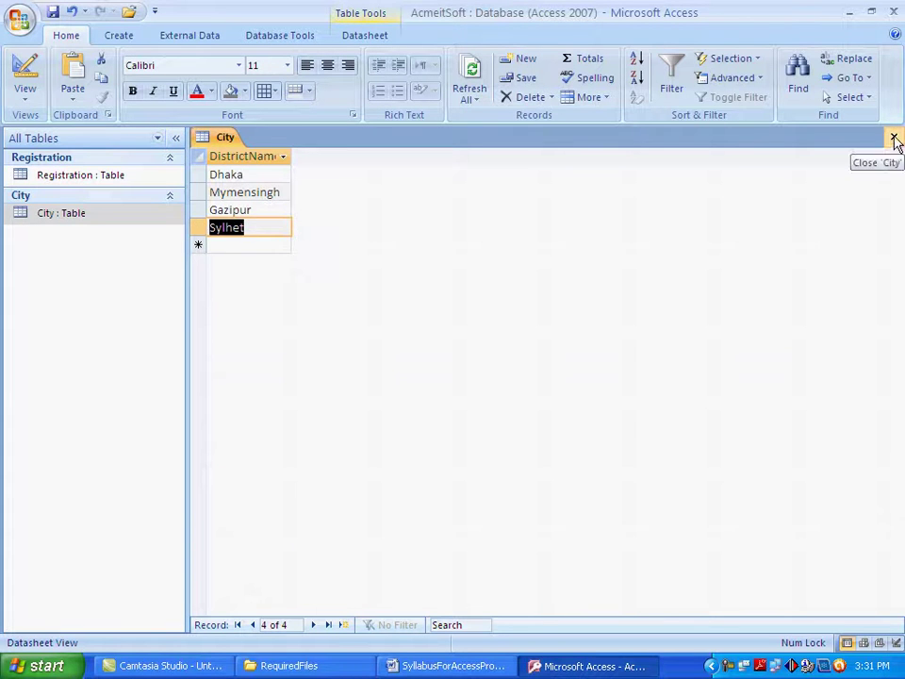
click(893, 137)
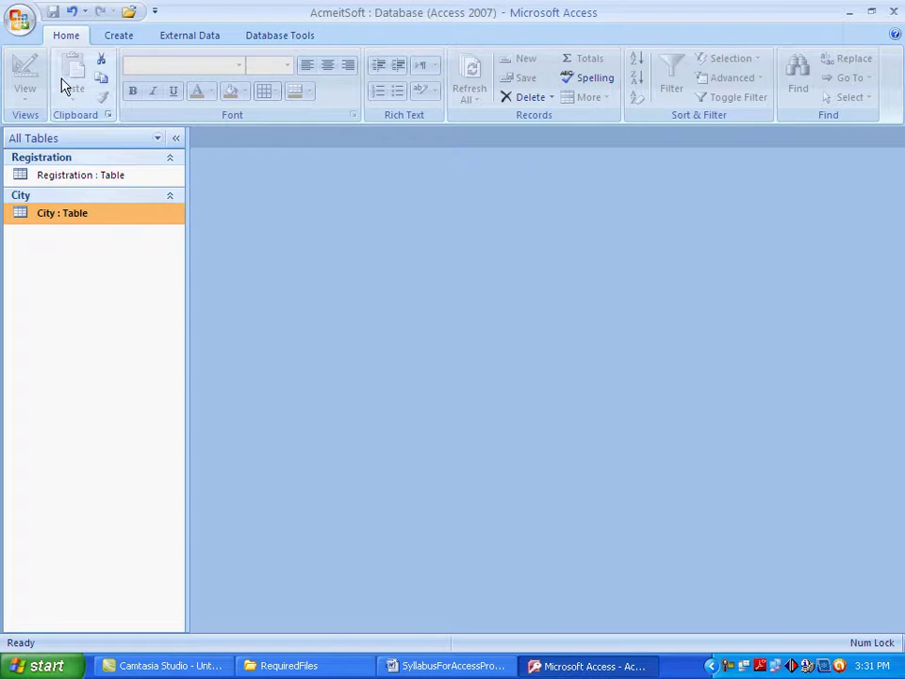
- Reopen the City table to check its district records and close it again
click(119, 35)
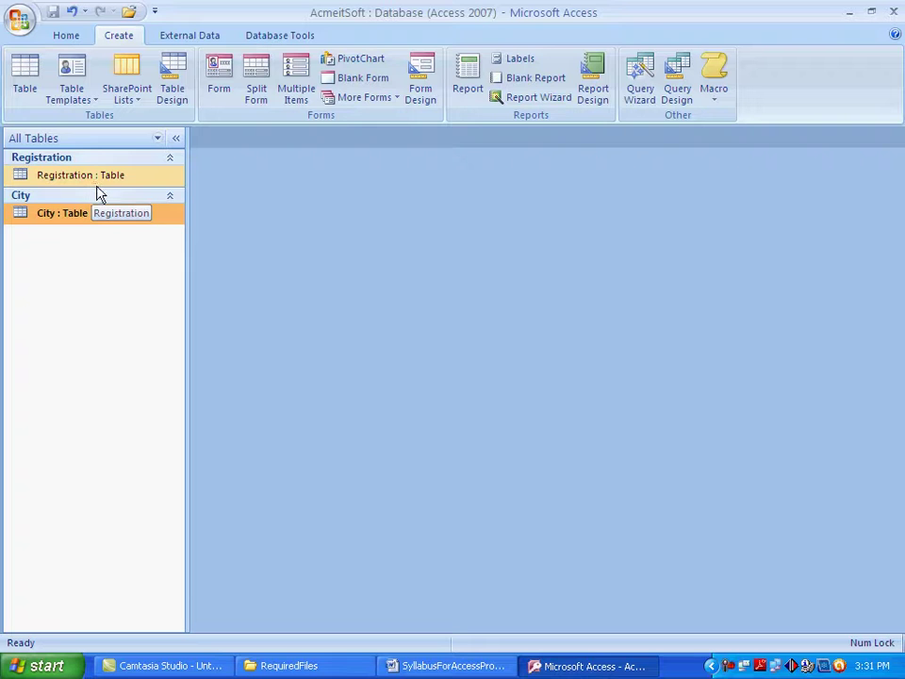
double_click(52, 215)
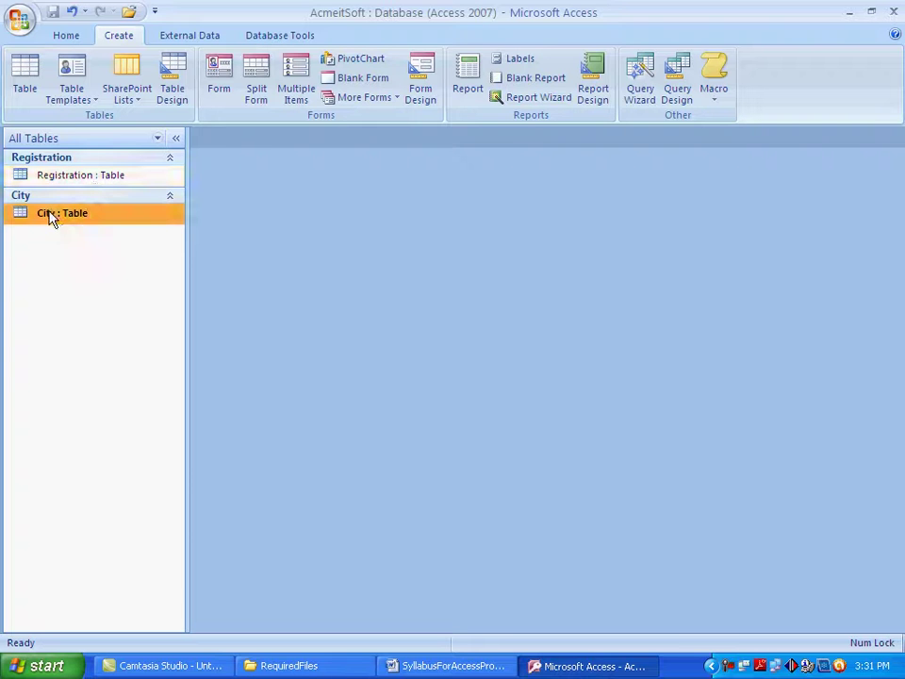
click(894, 137)
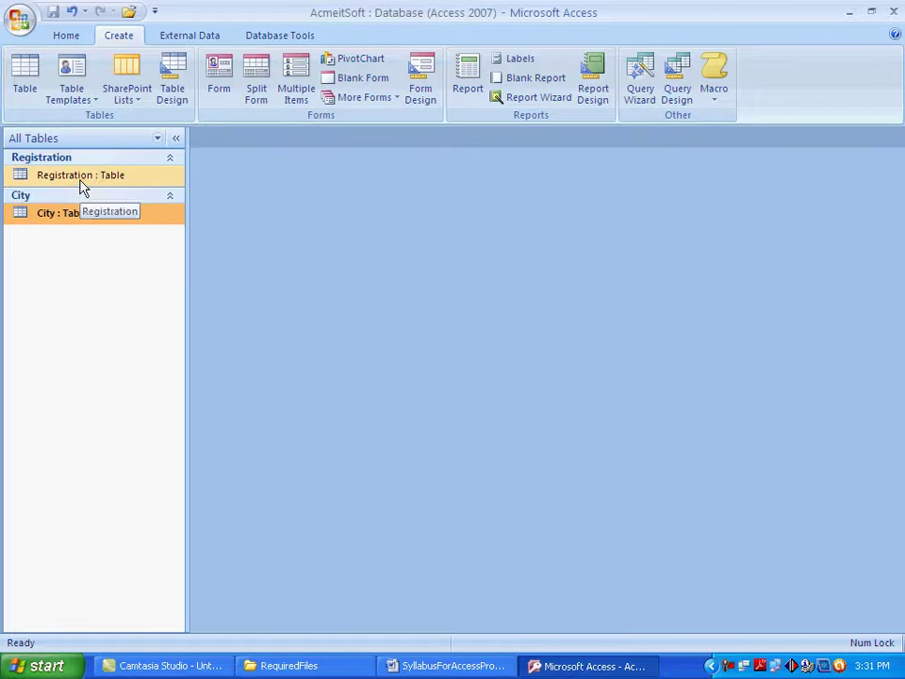
- Open the Registration table in Design view and go to its City field
click(81, 180)
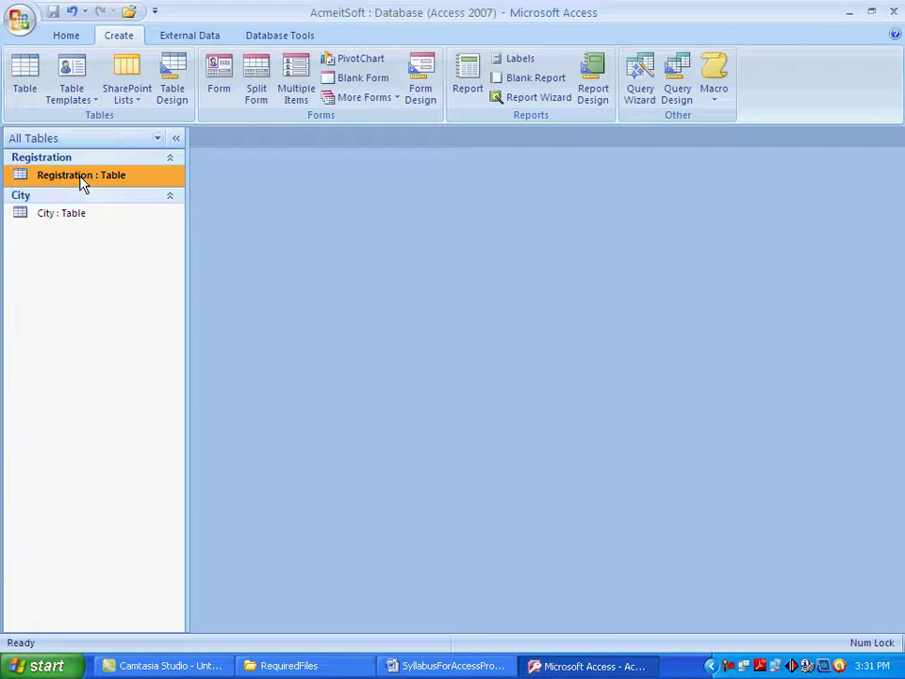
right_click(81, 181)
click(125, 208)
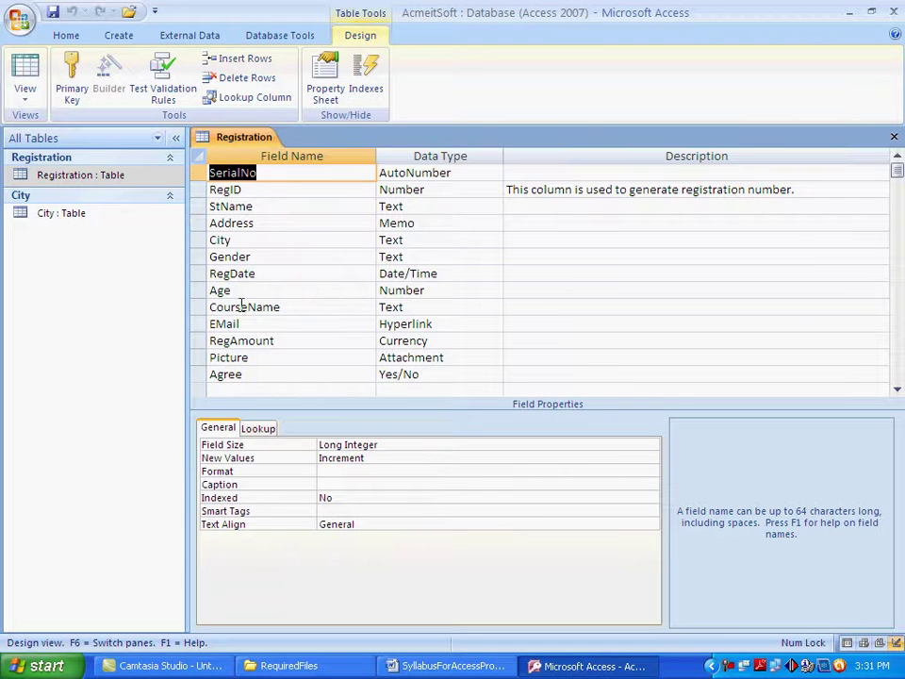
click(253, 240)
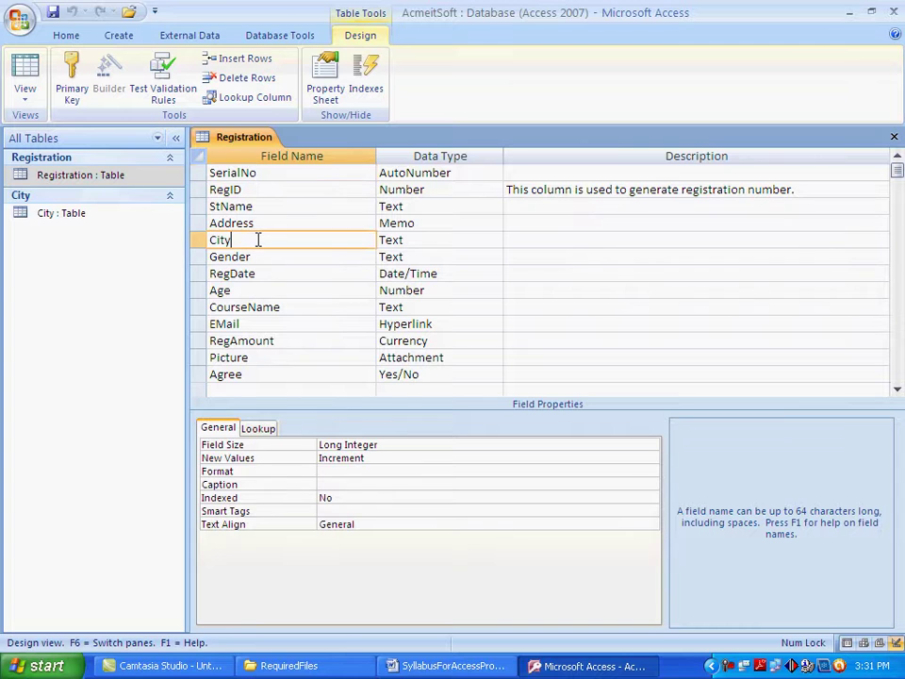
- Start the Lookup Wizard for the City field's data type and choose to look up the values in a table or query
click(492, 239)
click(494, 241)
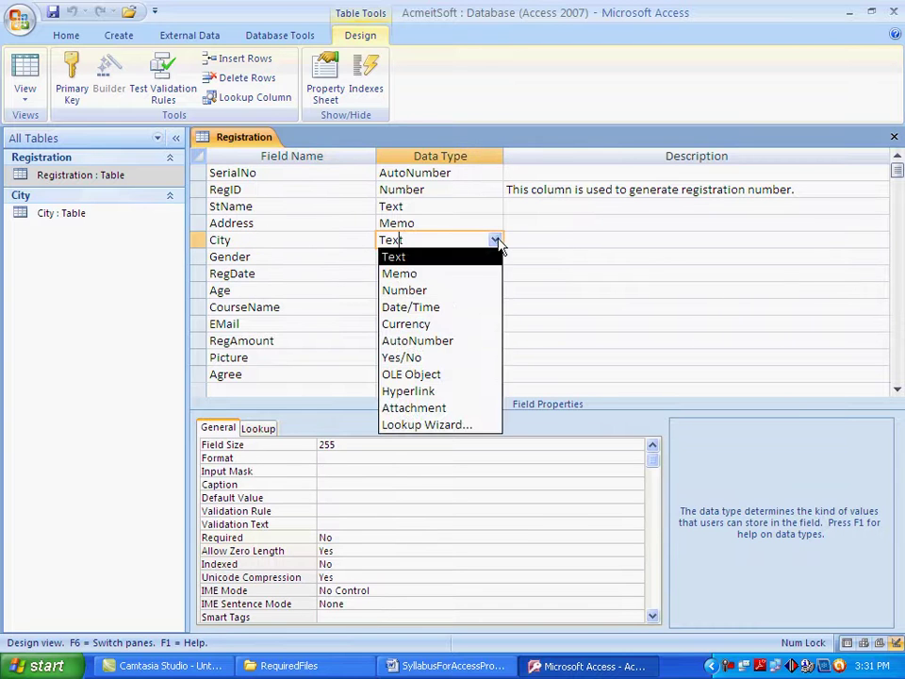
click(432, 425)
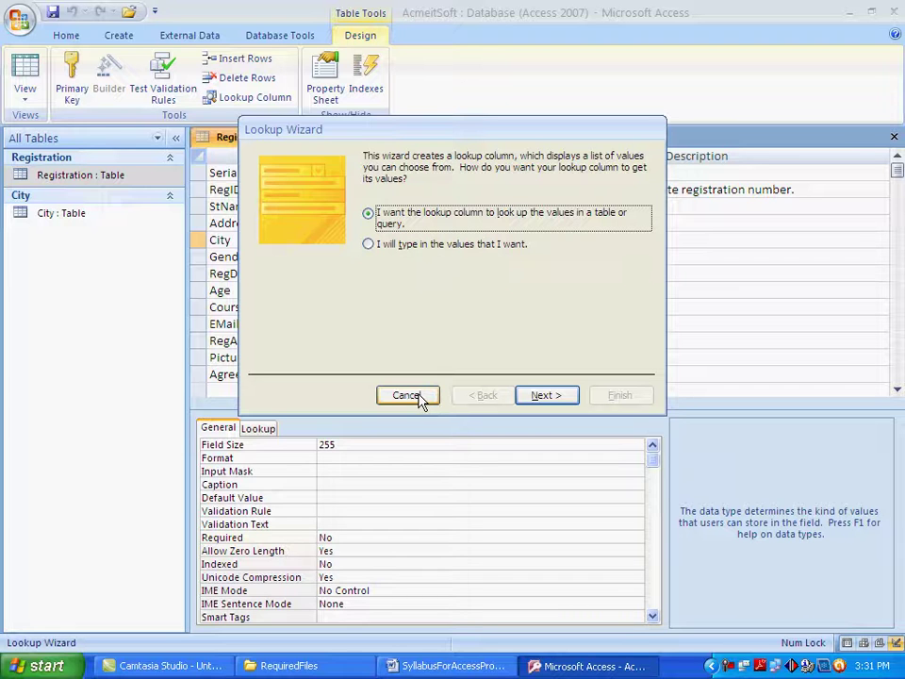
click(368, 244)
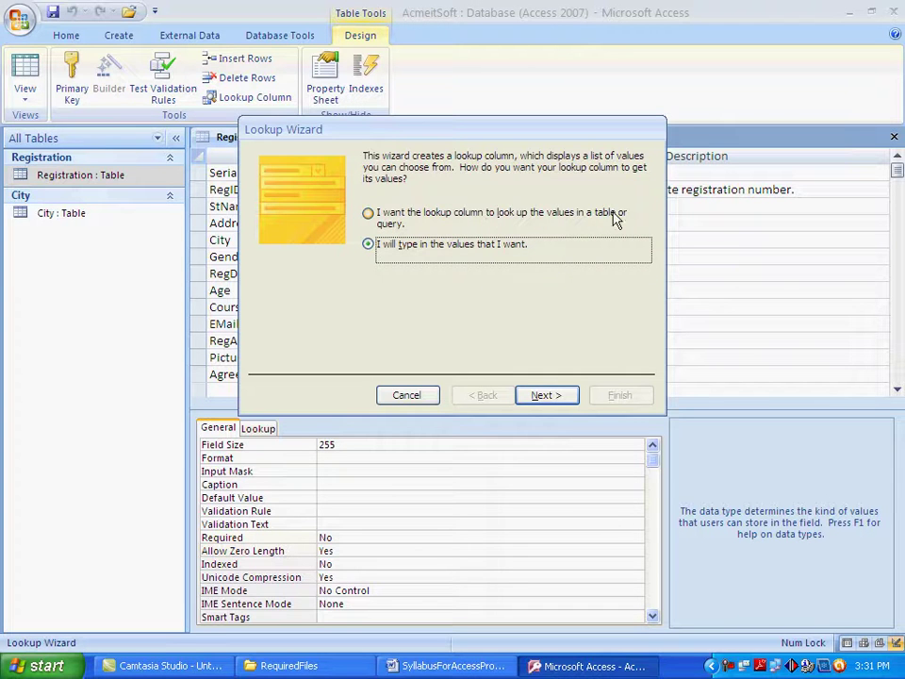
click(369, 214)
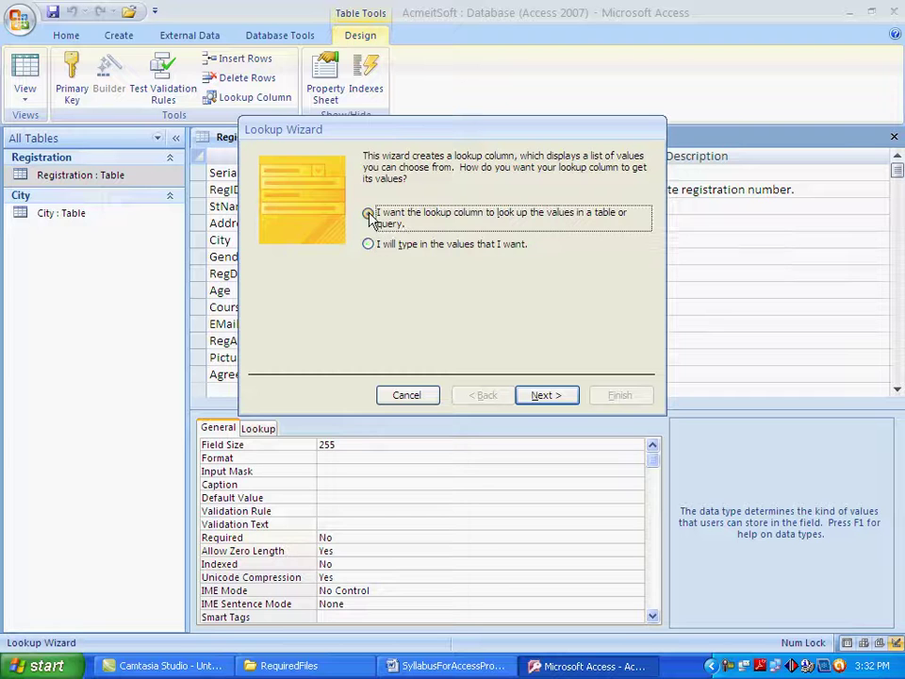
click(546, 395)
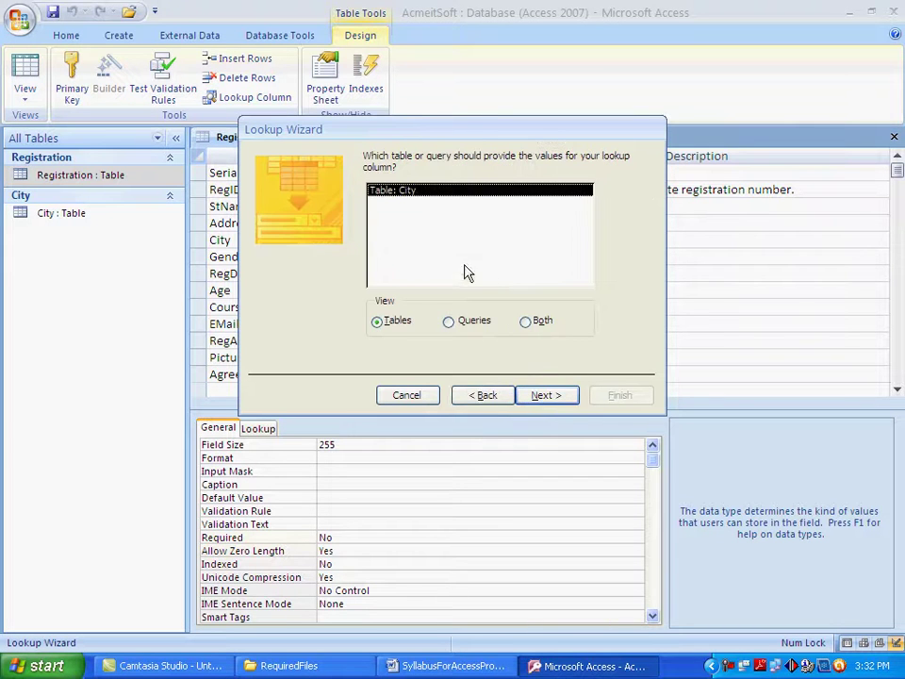
- Go through the Tables, Queries and Both source lists, and choose the City table as the lookup source from Tables
click(377, 321)
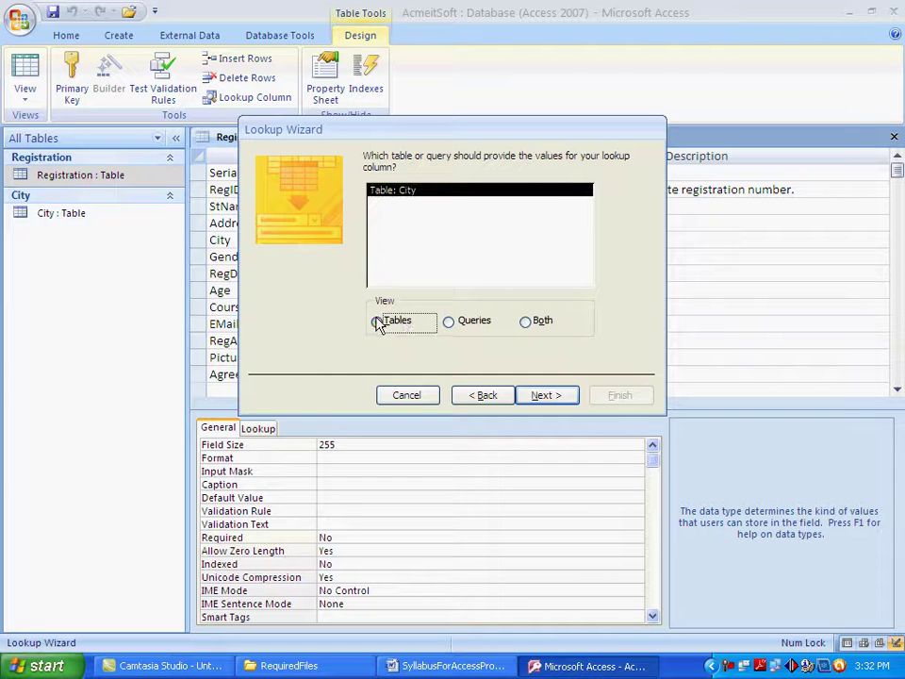
click(448, 322)
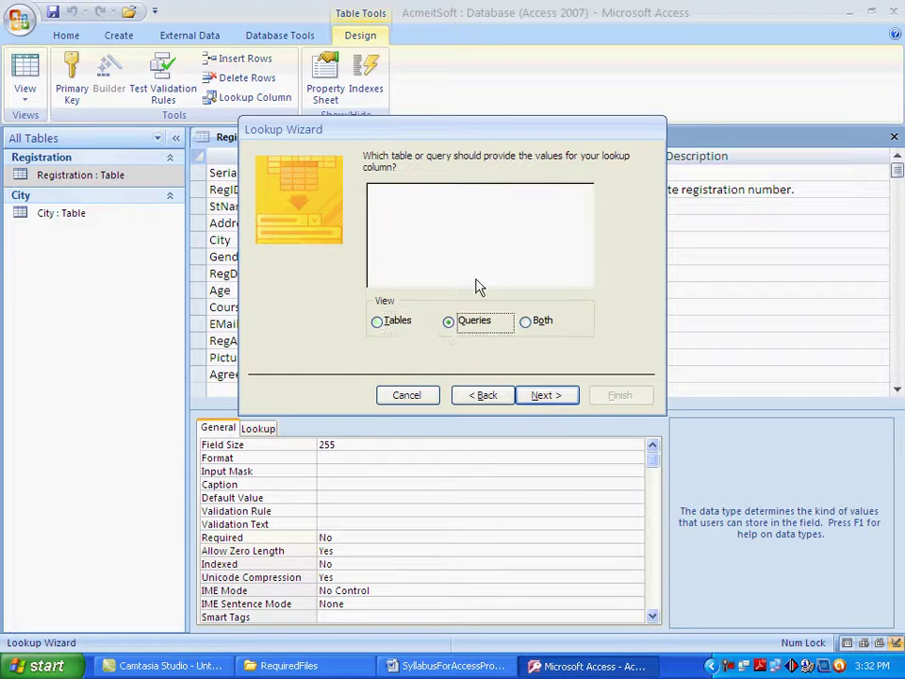
click(524, 322)
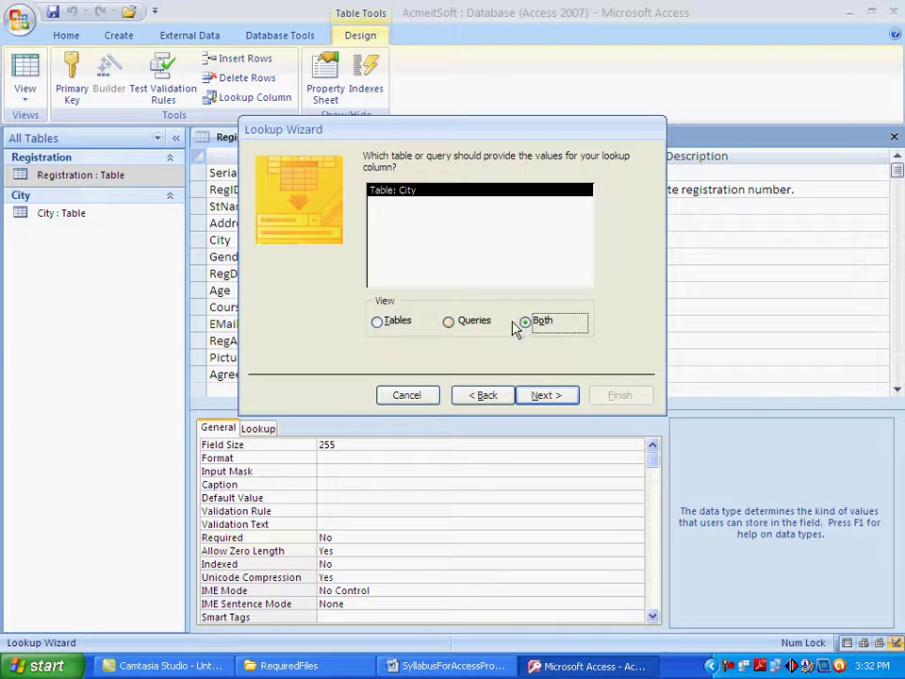
click(378, 322)
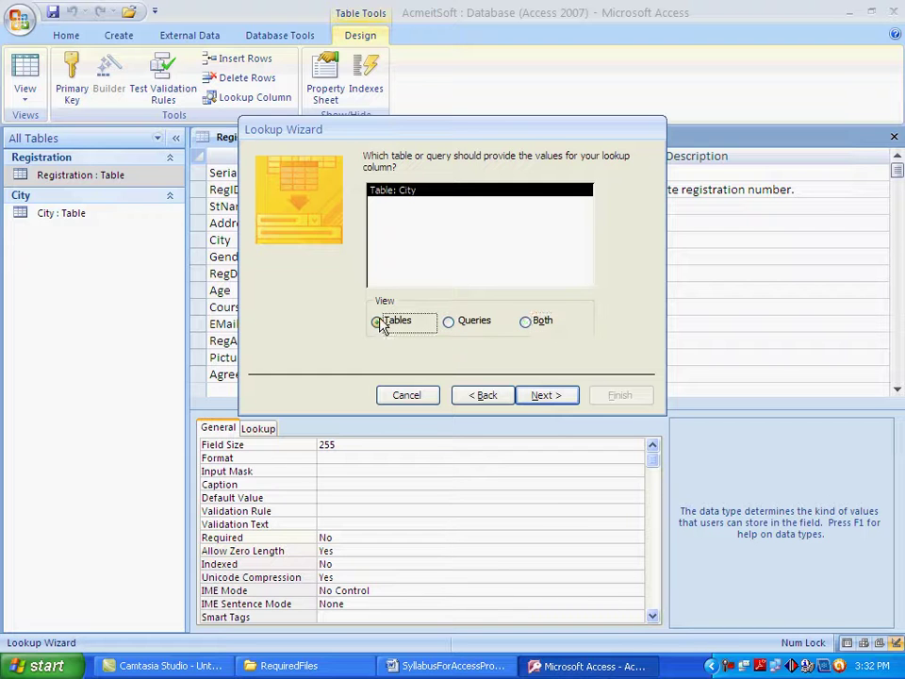
click(415, 193)
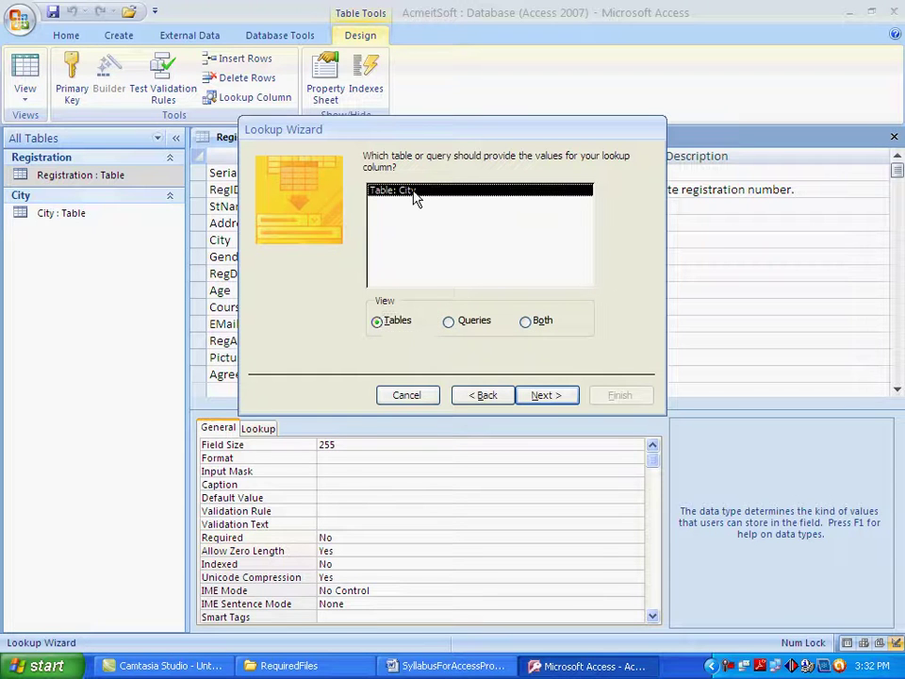
click(542, 396)
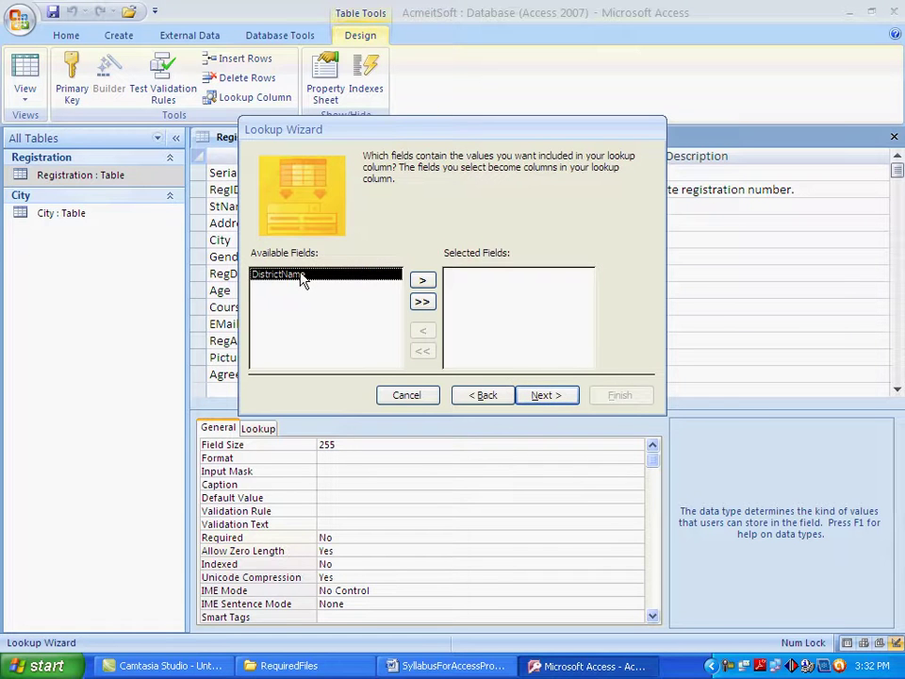
- Include the DistrictName field in the lookup column and sort the list by DistrictName in ascending order
click(422, 280)
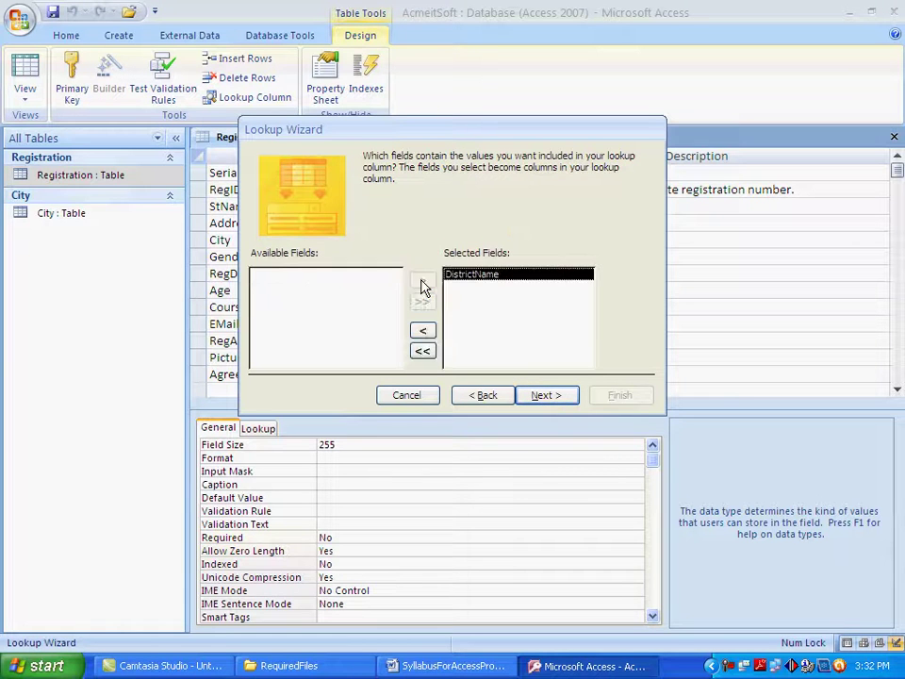
click(547, 397)
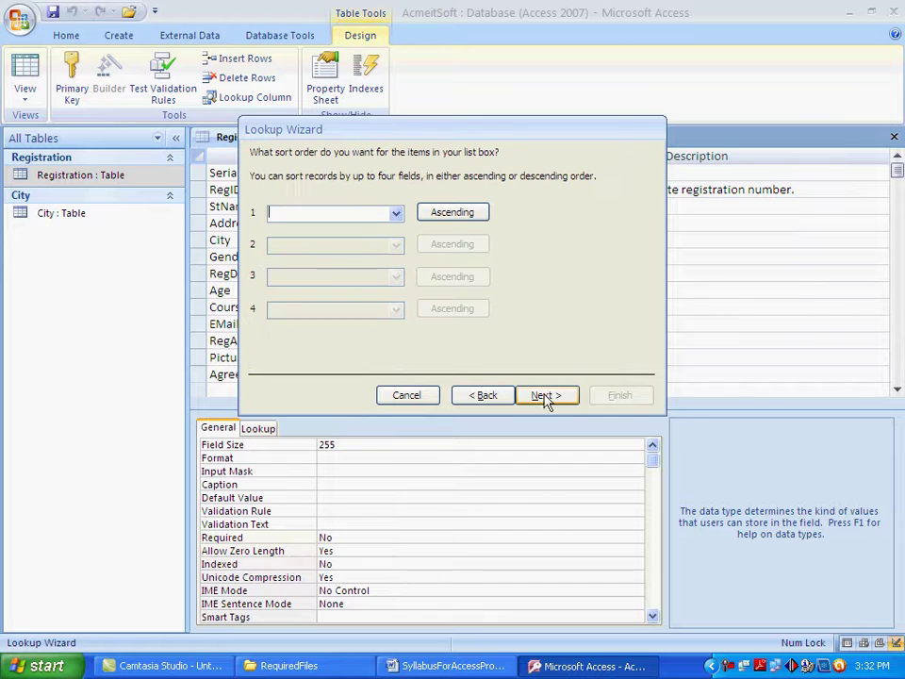
click(396, 215)
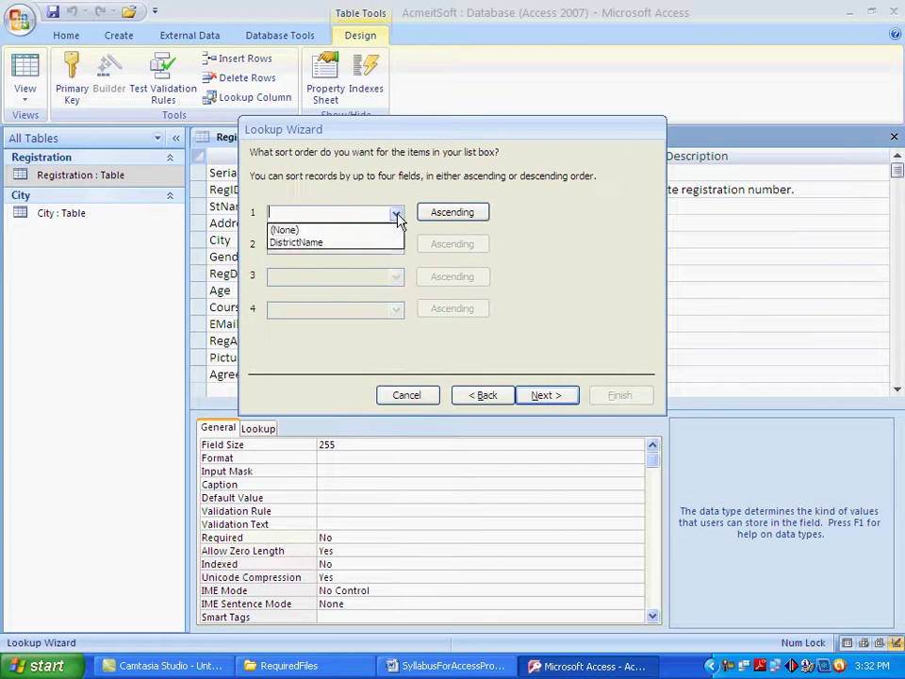
click(328, 244)
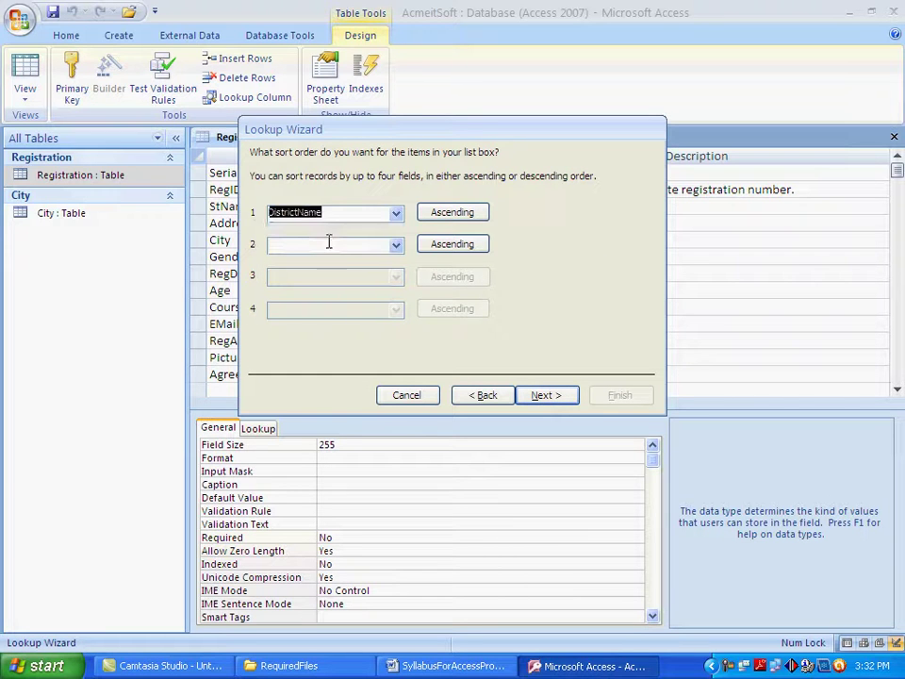
click(456, 214)
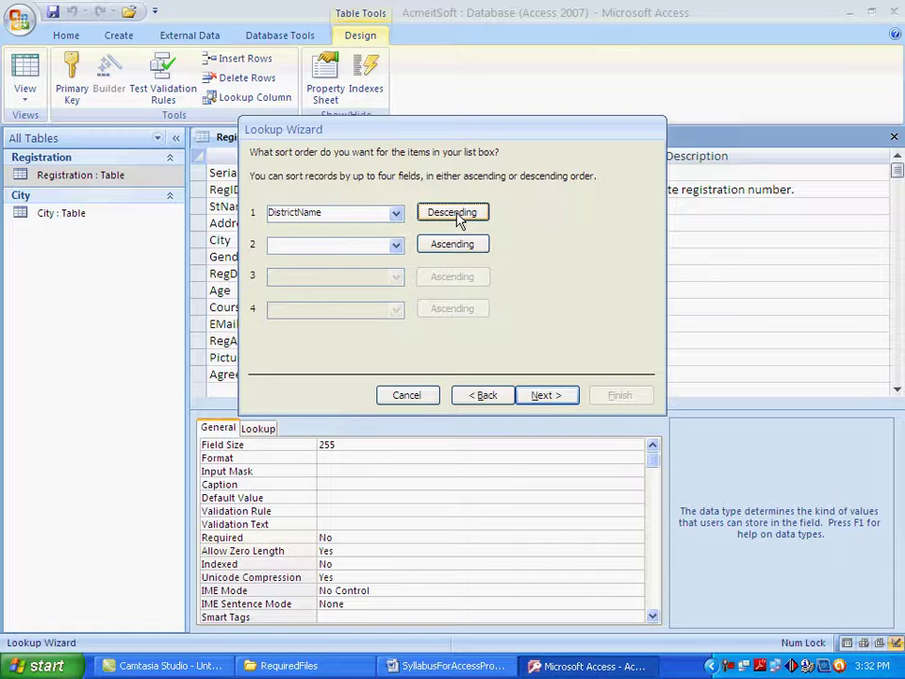
click(457, 214)
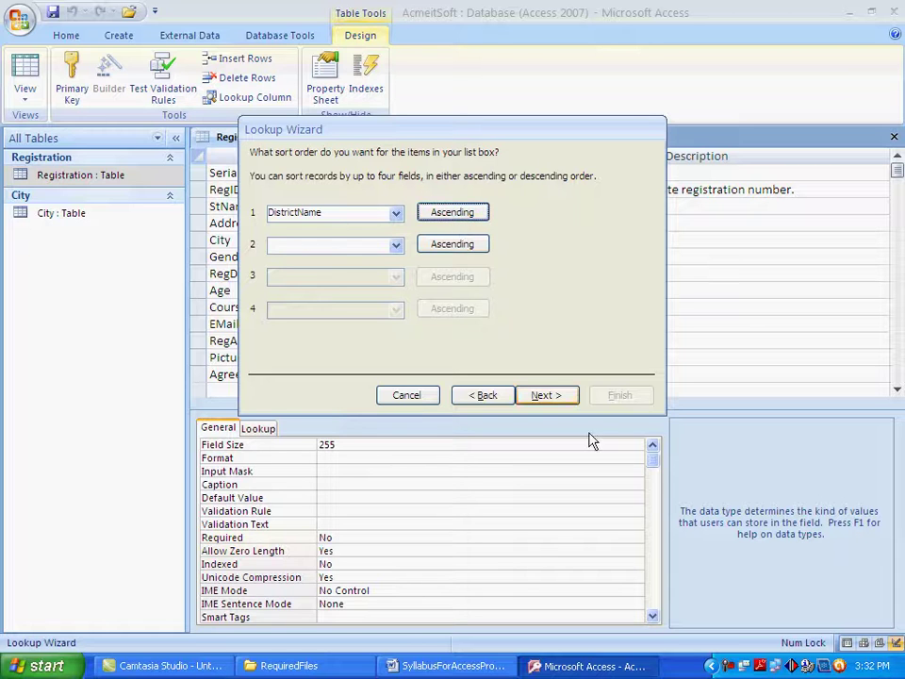
click(542, 395)
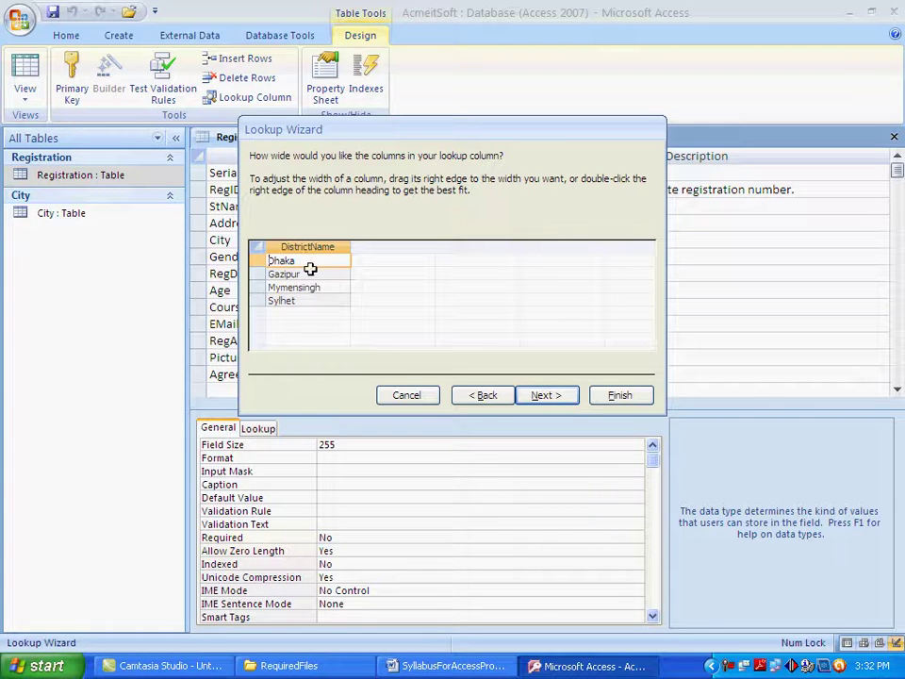
- Keep the column width and the label City, finish the lookup column, and save and close the Registration table
click(546, 396)
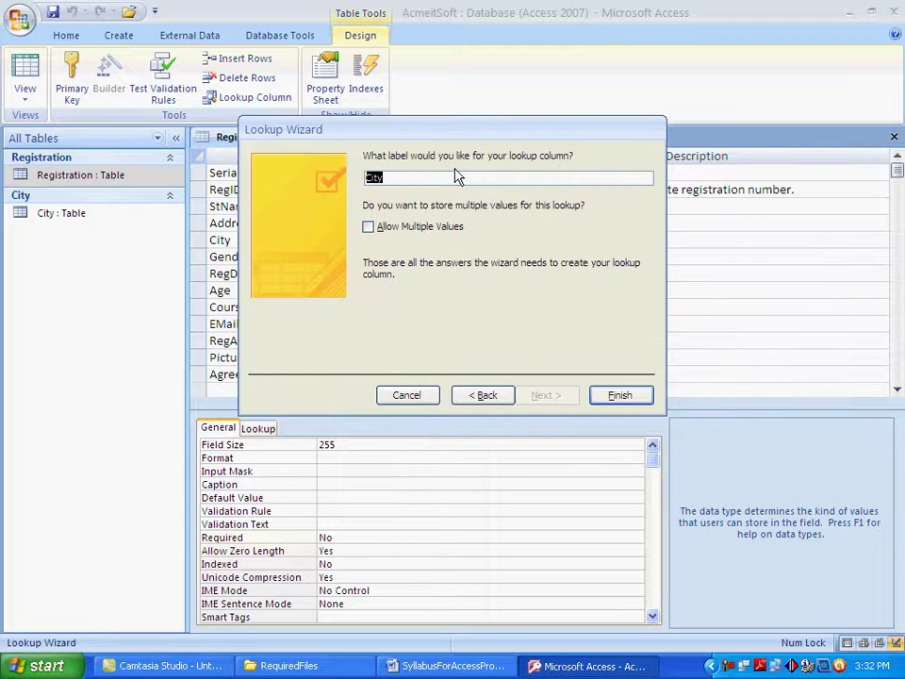
click(389, 178)
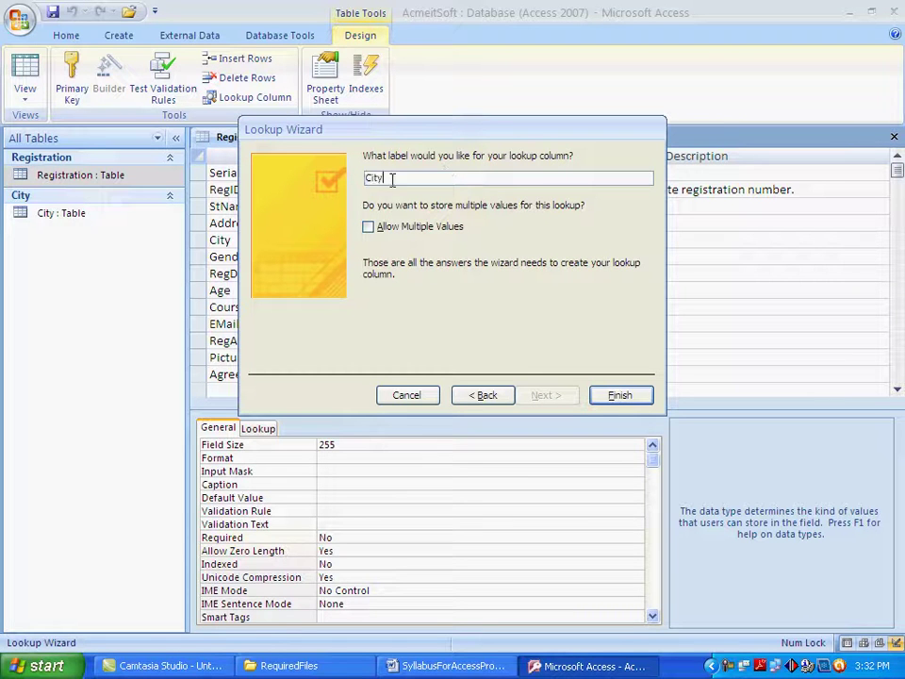
click(617, 400)
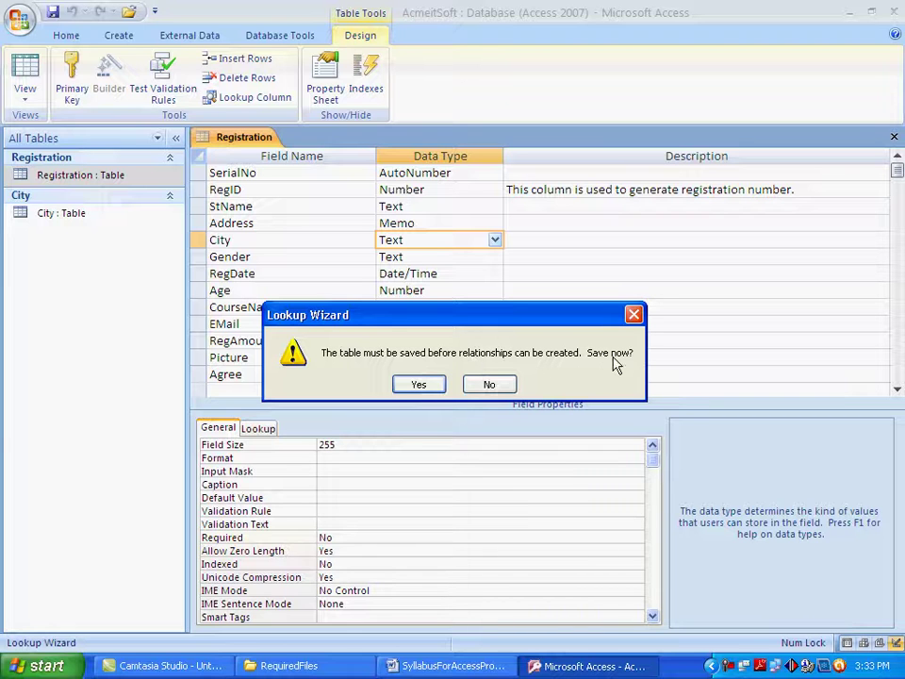
click(420, 385)
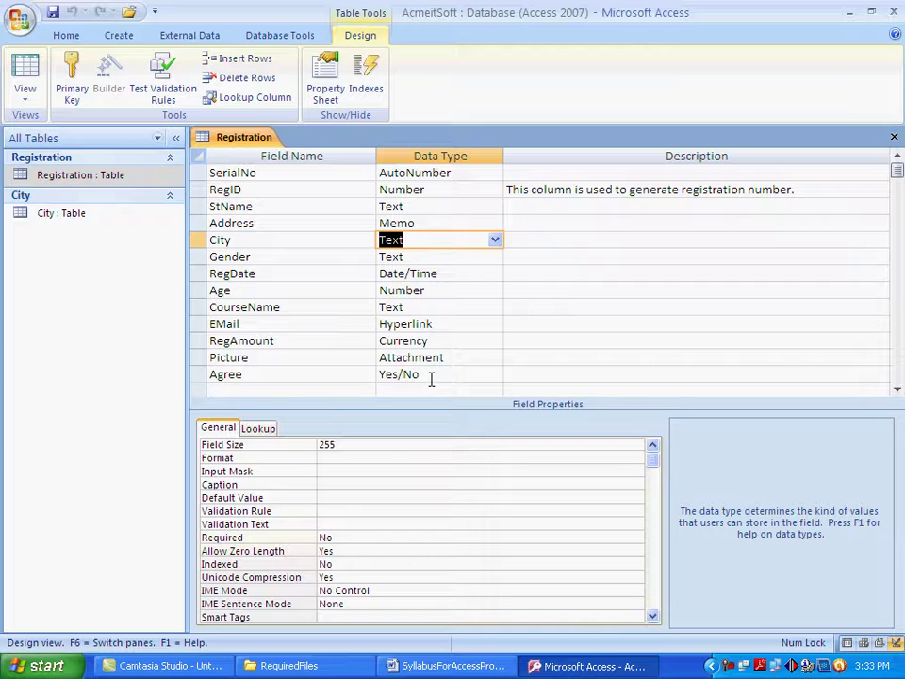
click(894, 137)
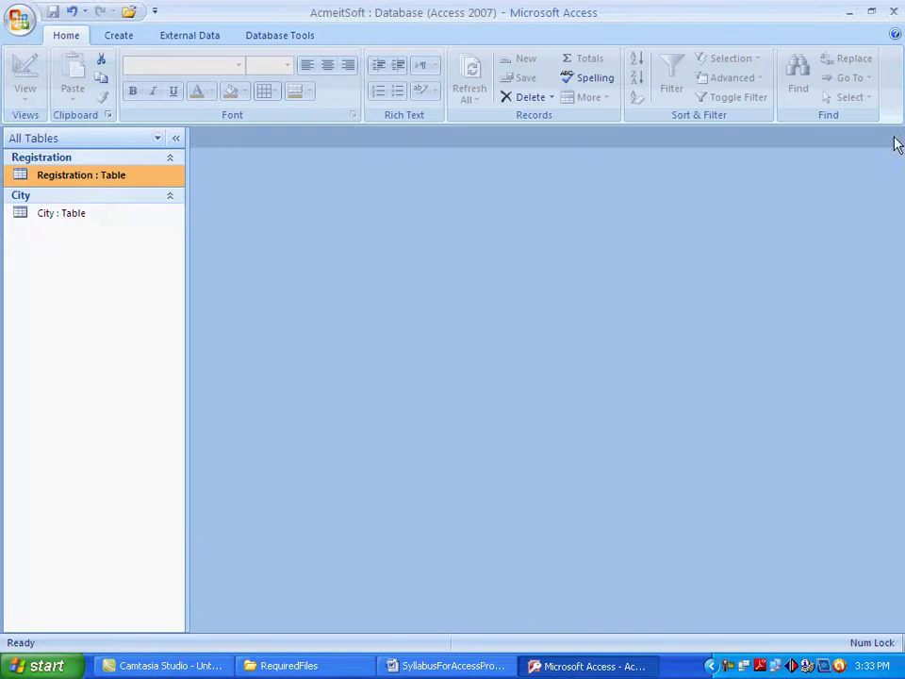
- Open the Registration table in Datasheet view and check the list of choices in the first record's City field
right_click(80, 179)
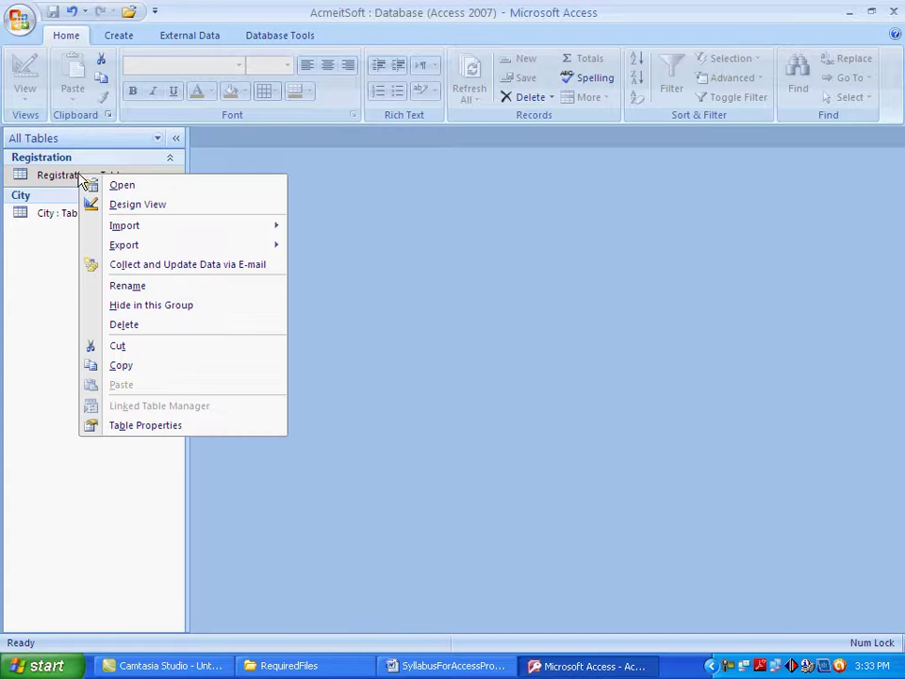
click(95, 185)
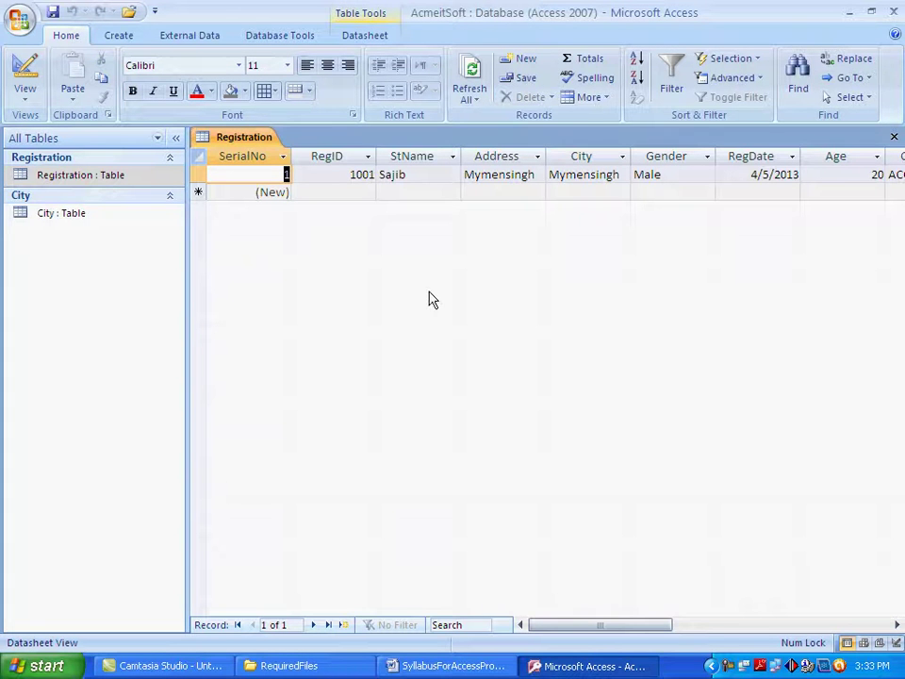
click(595, 175)
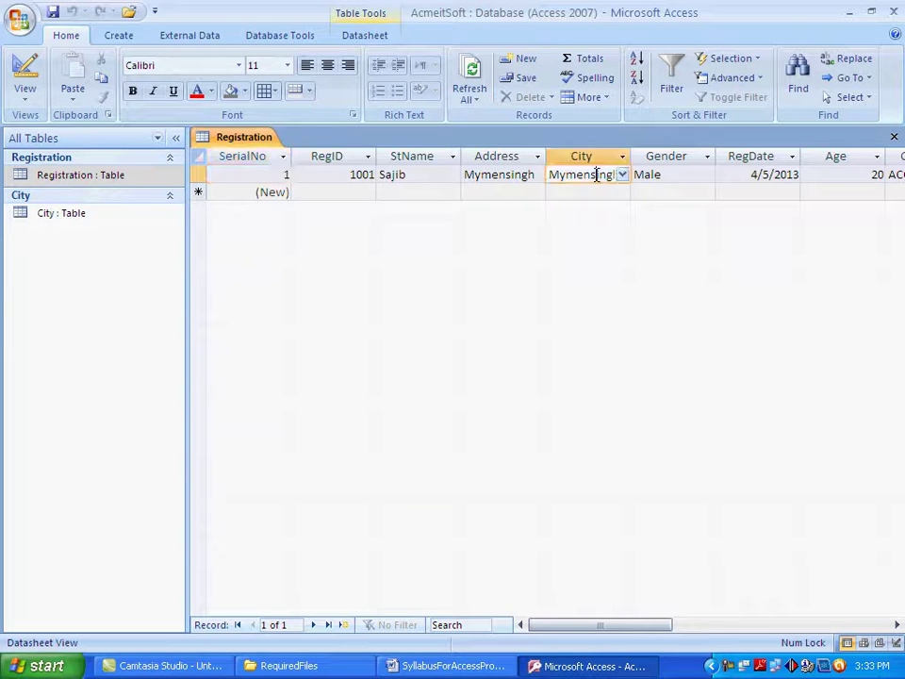
click(621, 176)
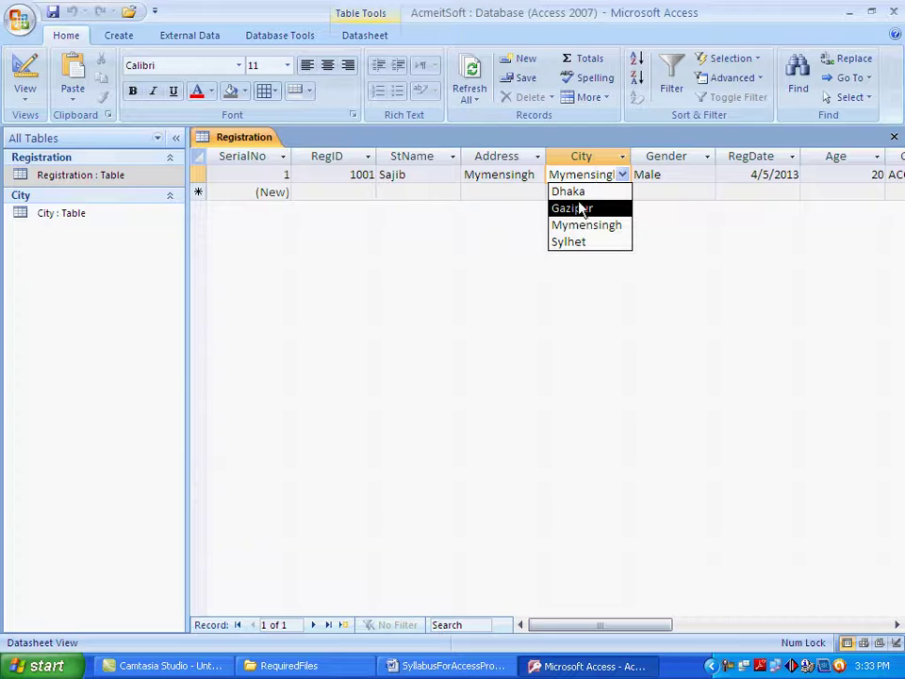
- Open the City table to compare its DistrictName records with the City choices in Registration, closing the City table again
double_click(53, 218)
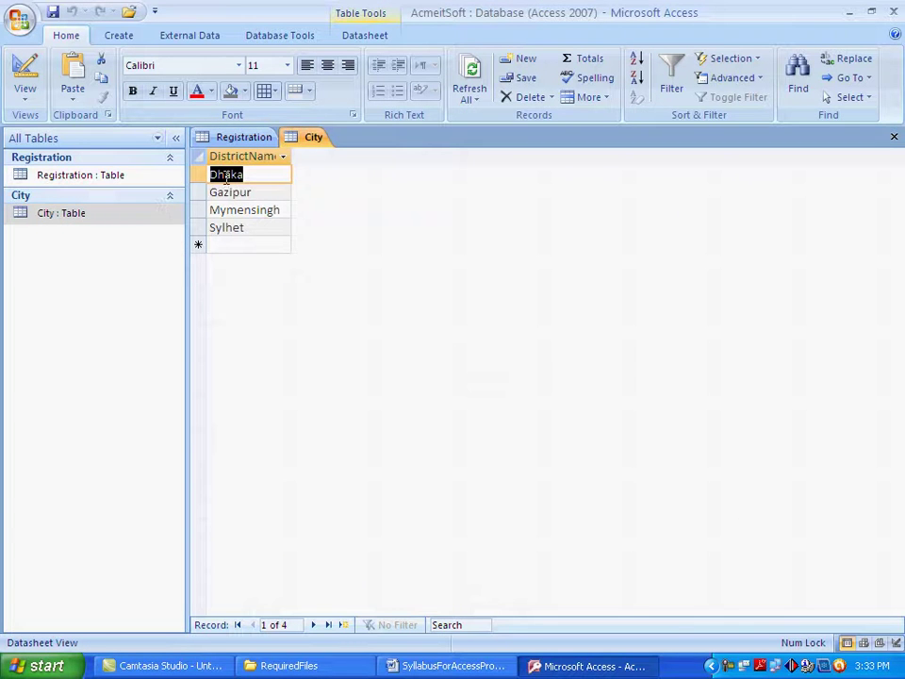
drag(203, 176, 256, 237)
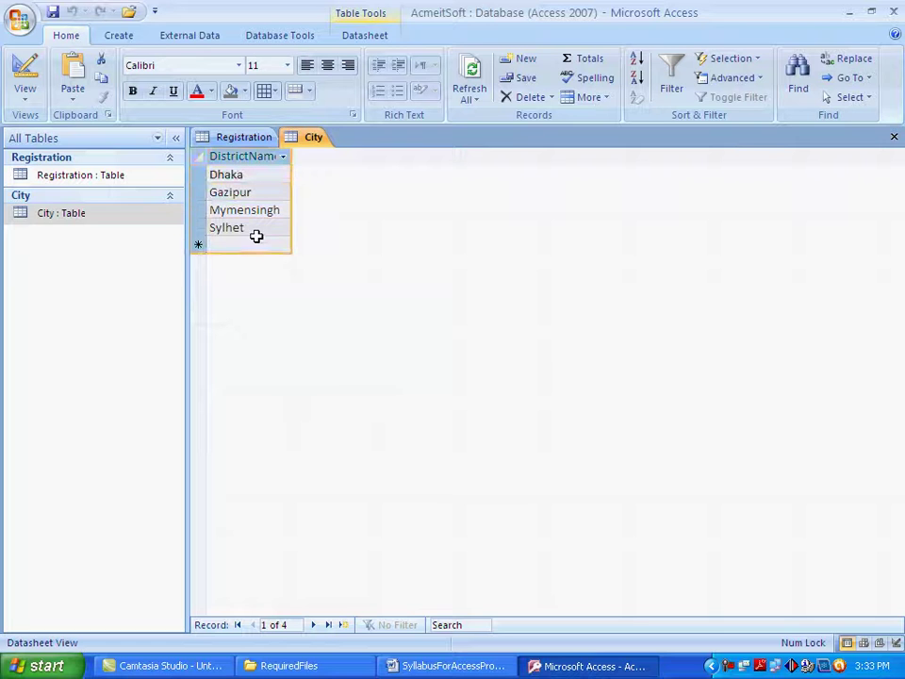
click(893, 138)
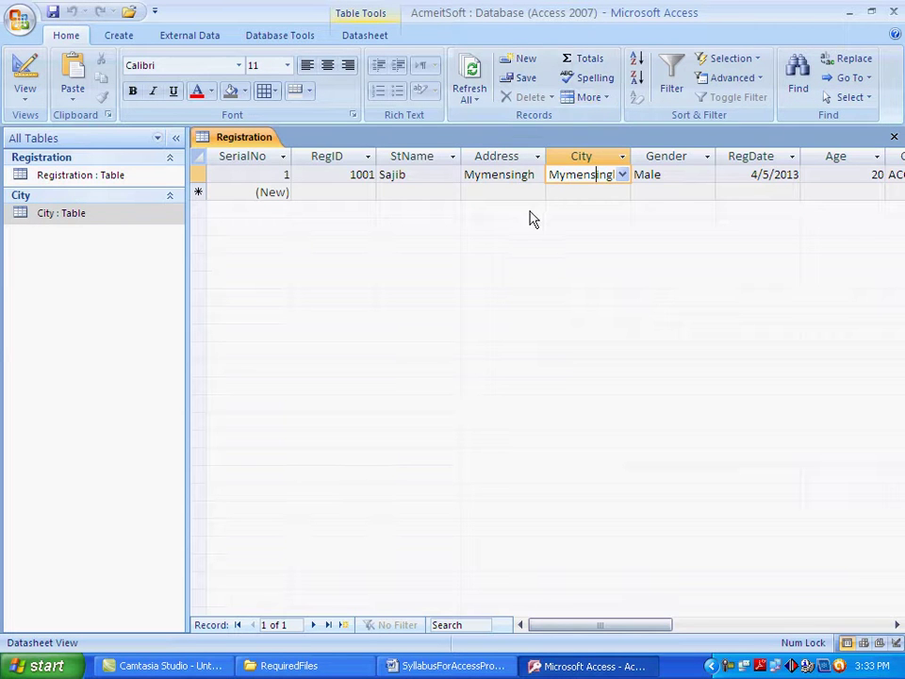
click(621, 175)
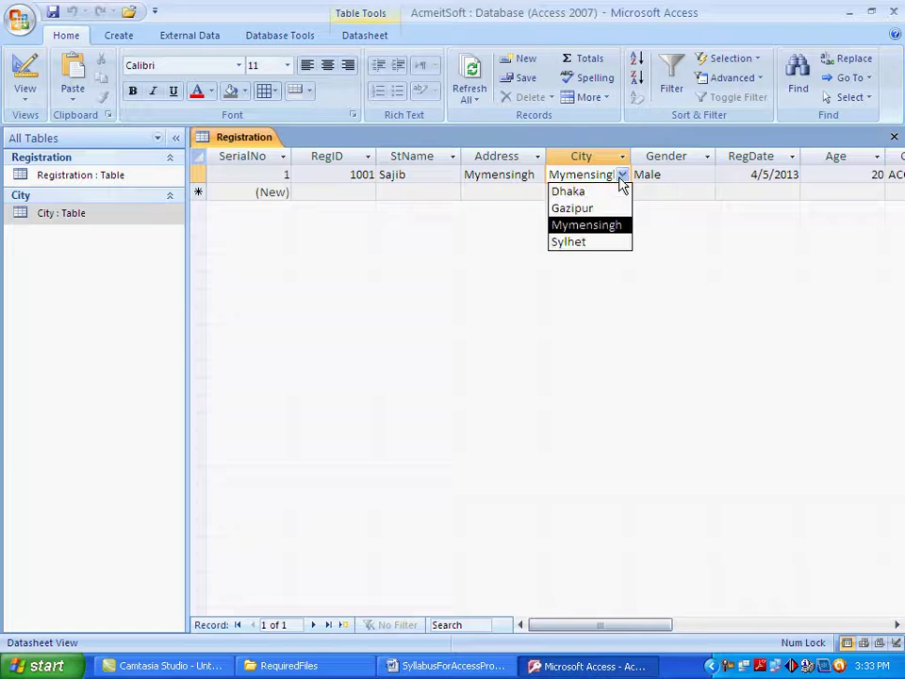
- Switch the Registration table to Design view and display the lookup properties of its City field
click(84, 183)
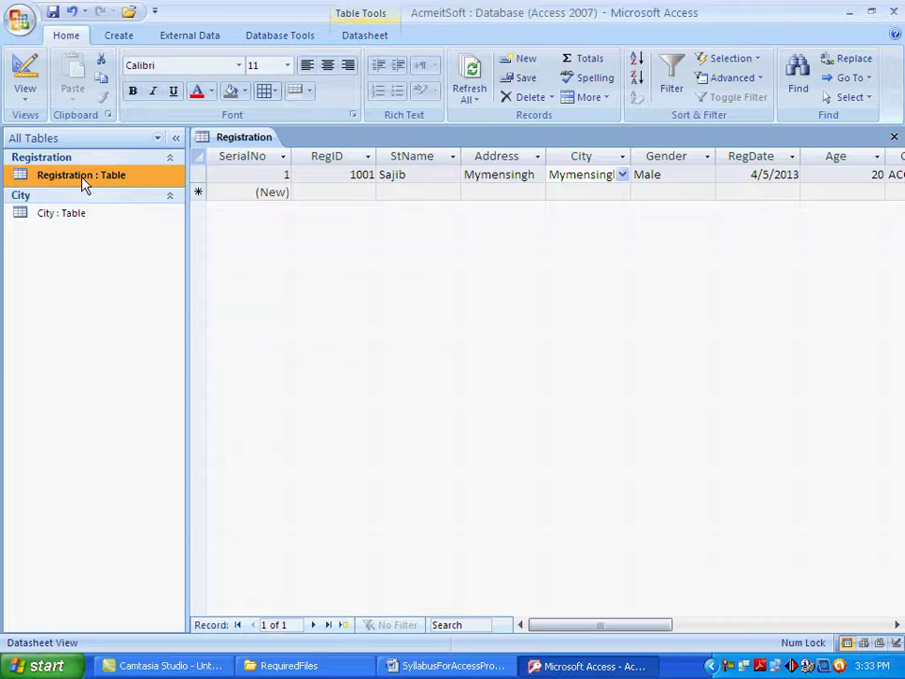
right_click(83, 181)
click(132, 206)
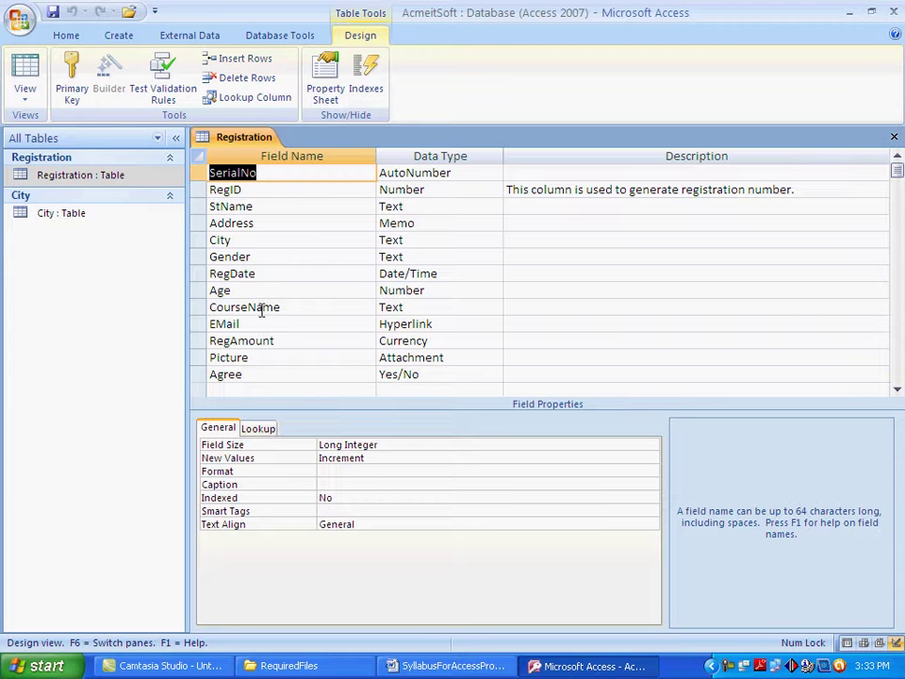
click(259, 242)
click(256, 428)
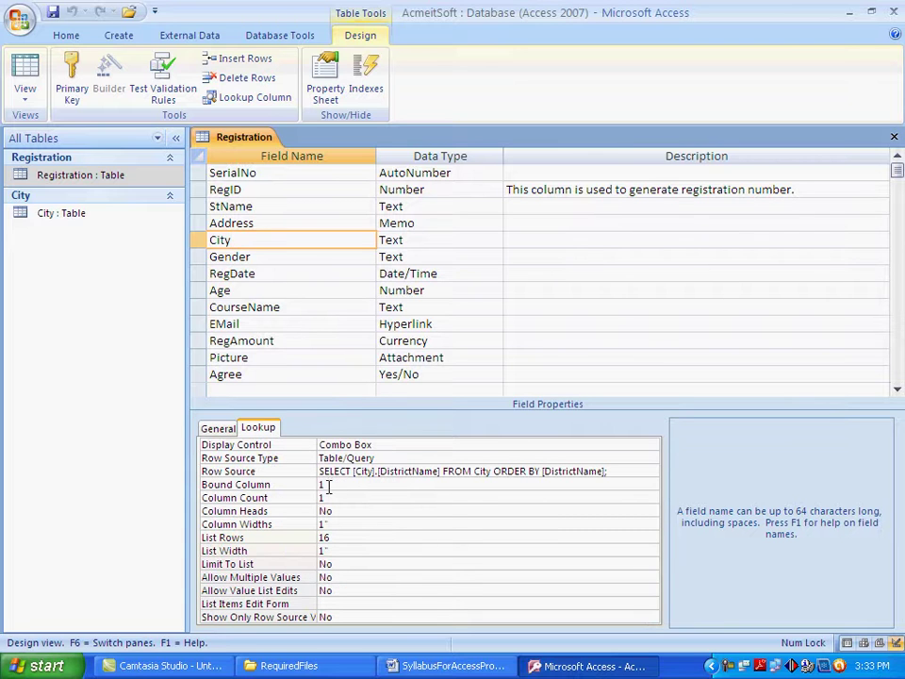
- Set the City field's Column Heads lookup property to Yes
click(328, 486)
click(325, 496)
click(345, 510)
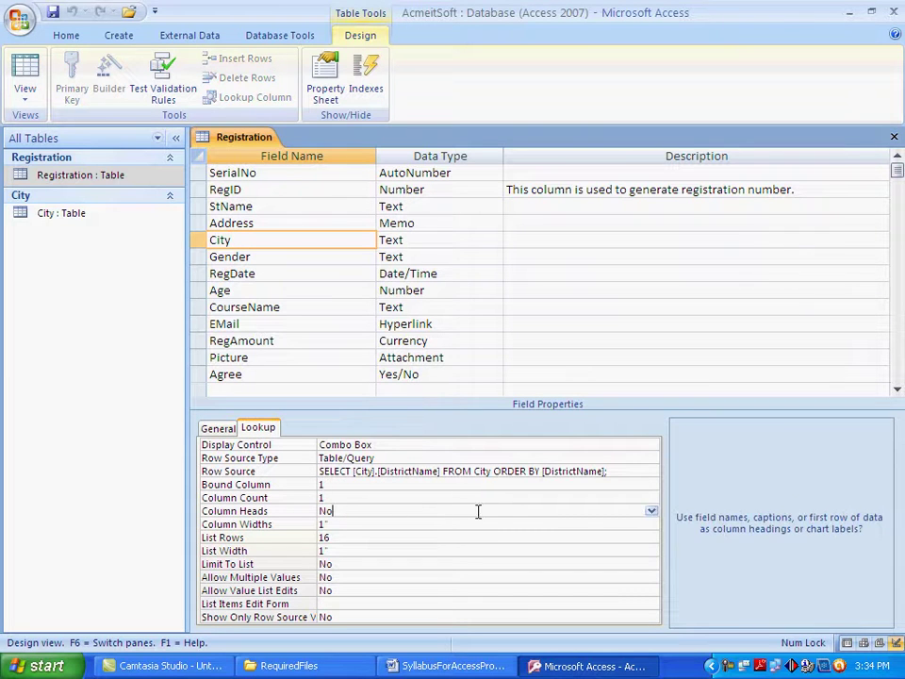
click(650, 513)
click(562, 522)
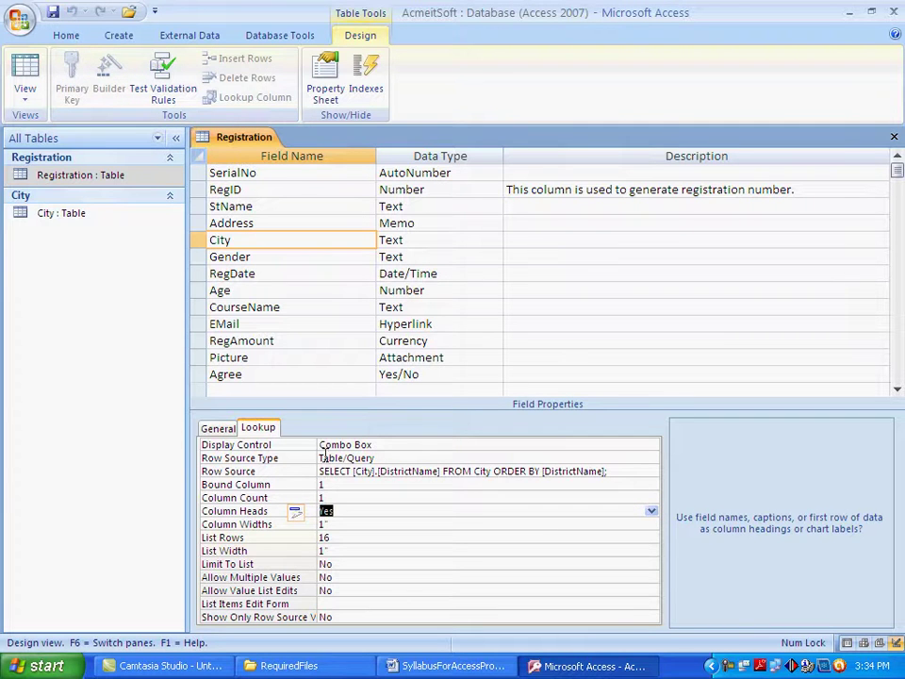
- Review the City field's Row Source Type and Display Control properties, and highlight its full Row Source query
click(379, 459)
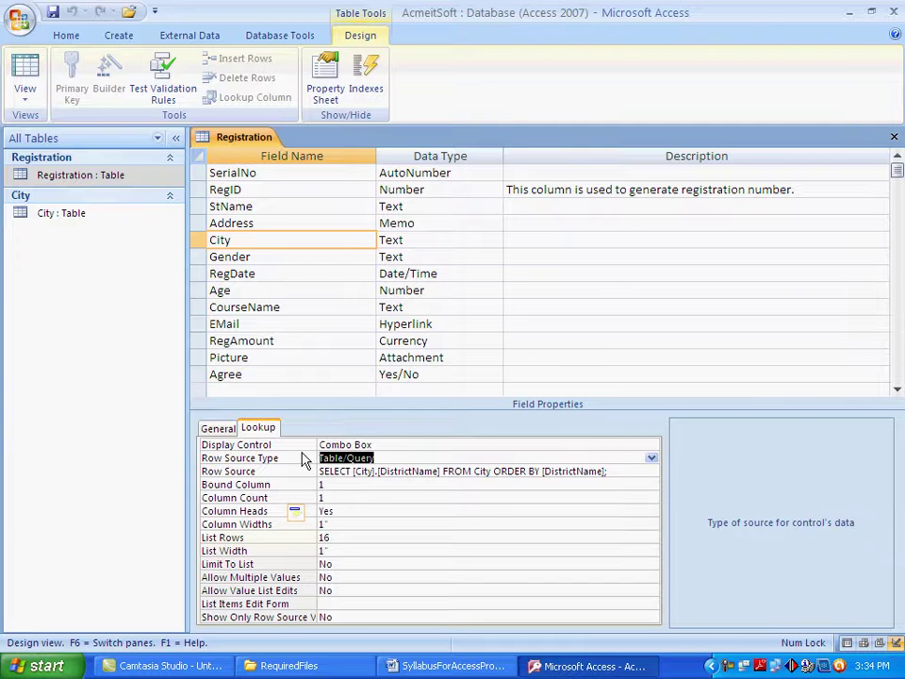
click(396, 445)
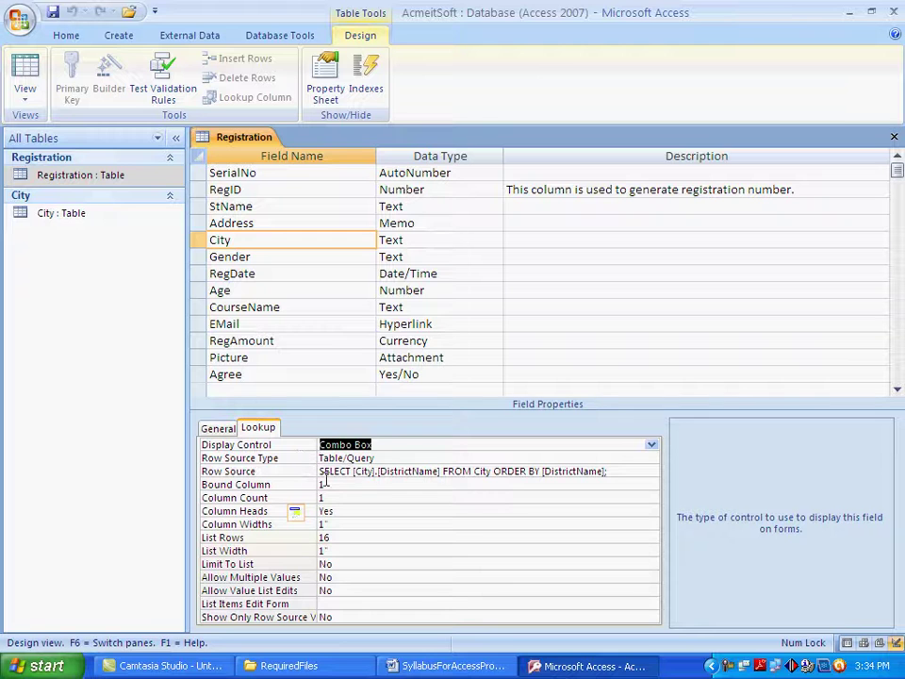
drag(613, 465, 305, 470)
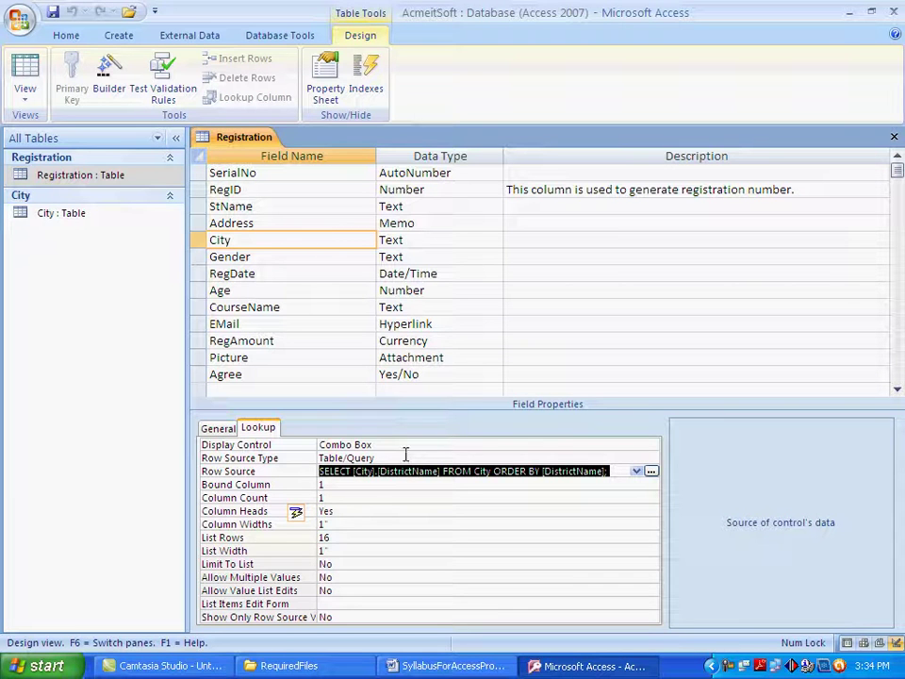
- Reopen the Registration table in Datasheet view and expand the first record's City list to check its column heading
double_click(83, 181)
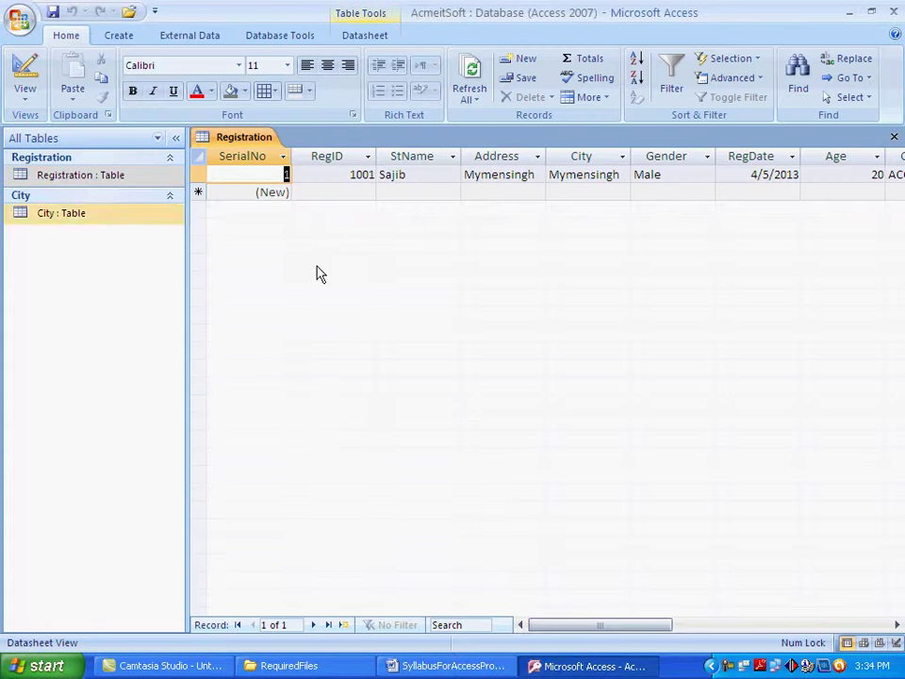
click(597, 178)
click(622, 175)
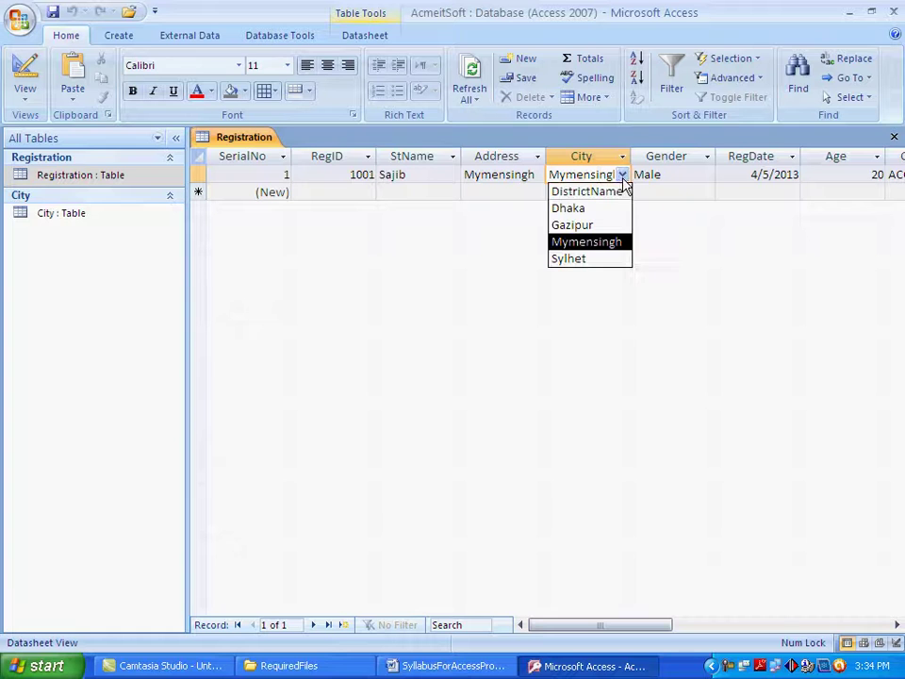